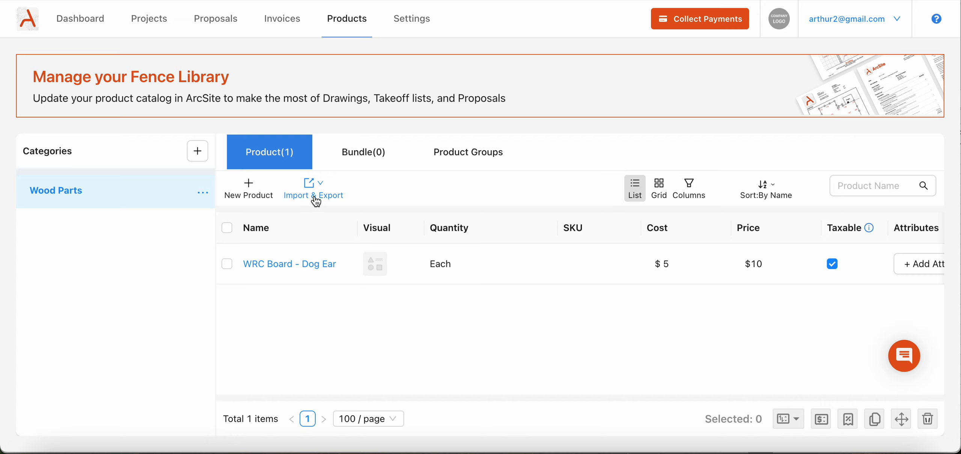
Switch to the exported products workbook in Microsoft Excel and select the existing product's entire row
left_click(317, 202)
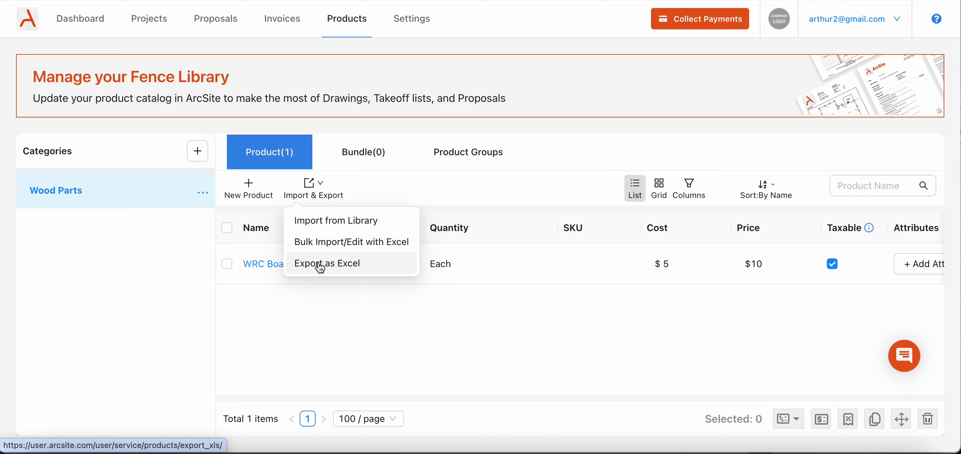
left_click(299, 322)
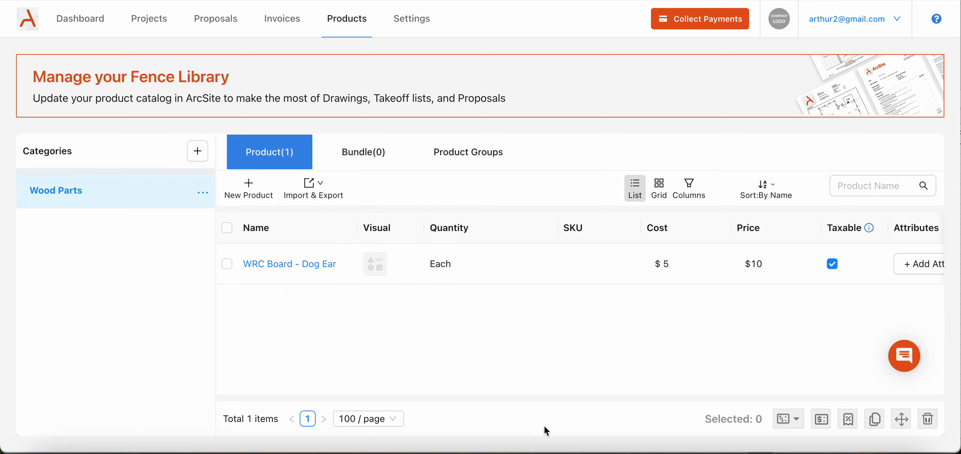
left_click(576, 451)
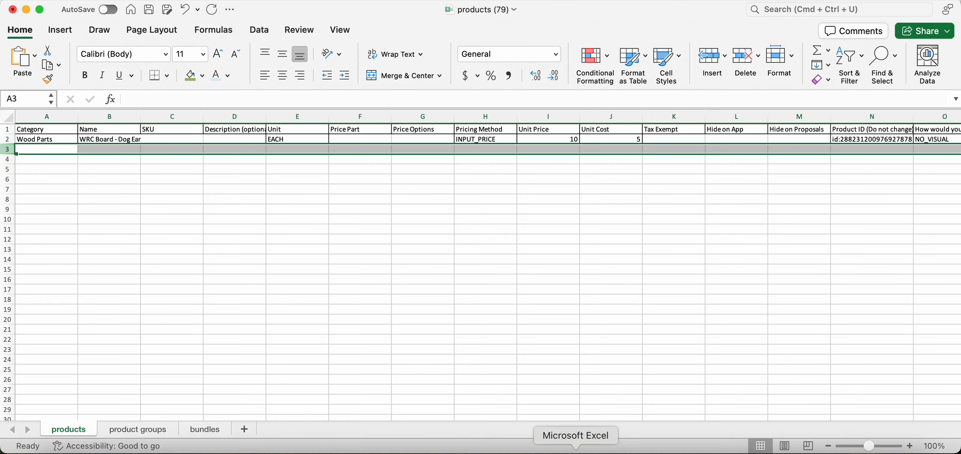
left_click(236, 269)
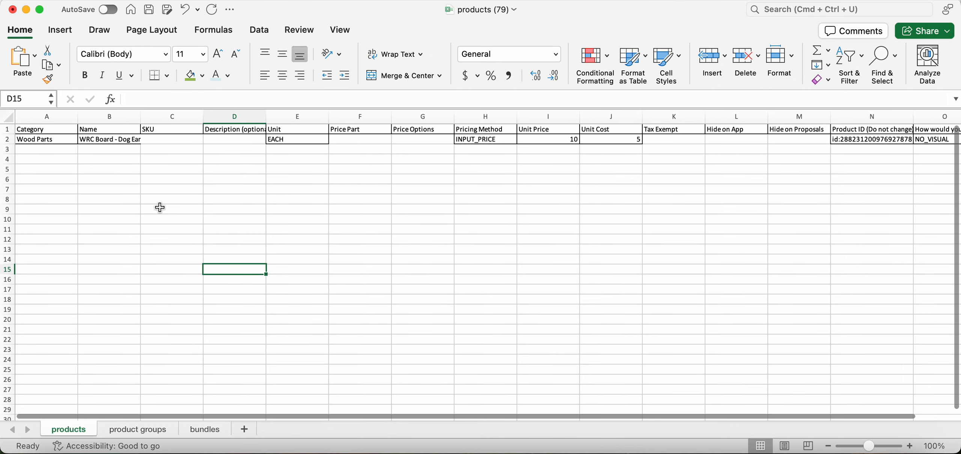
left_click(8, 139)
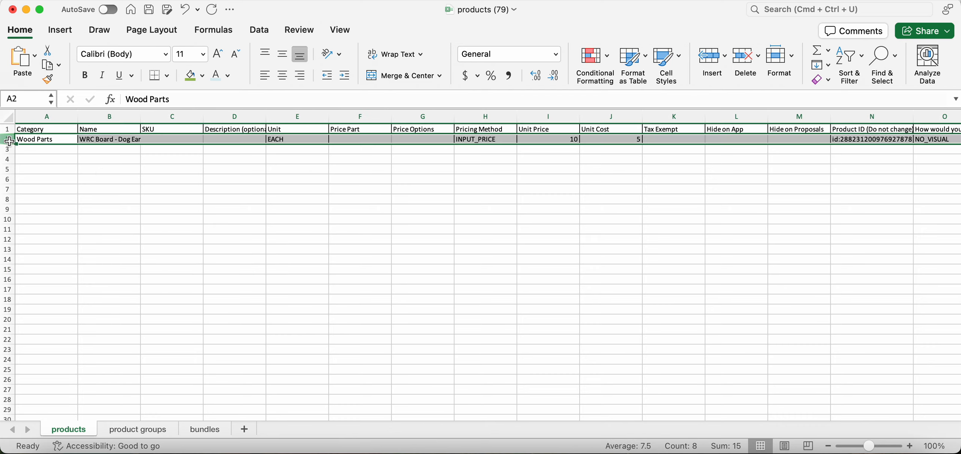
Enter Wood Parts as the category of a new product in cell A3
left_click(94, 139)
left_click(92, 151)
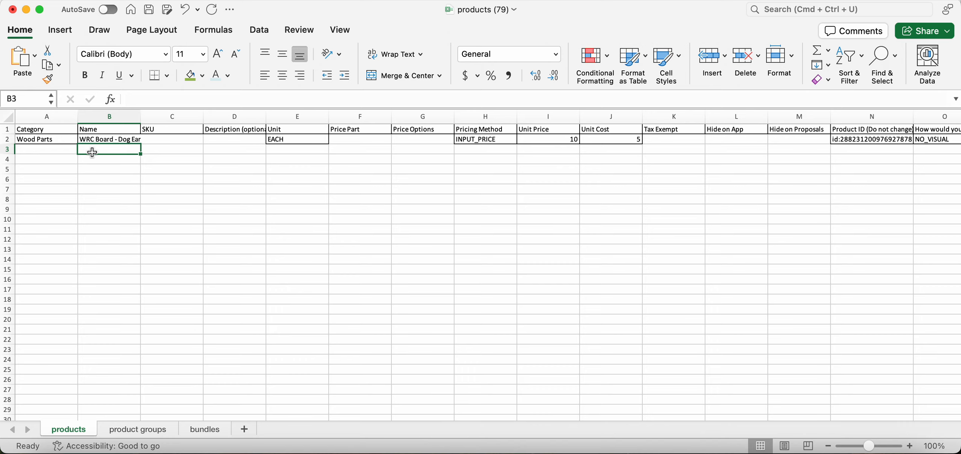
left_click(42, 149)
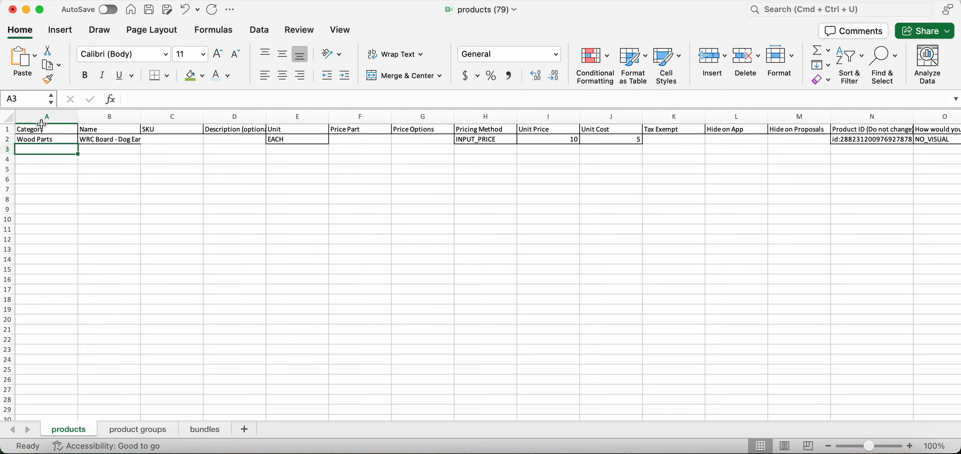
type("Wood ")
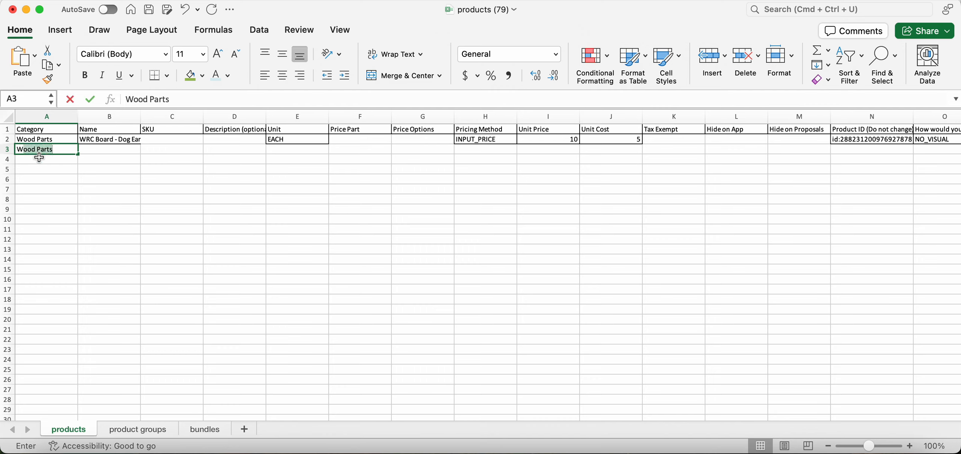
type("Par")
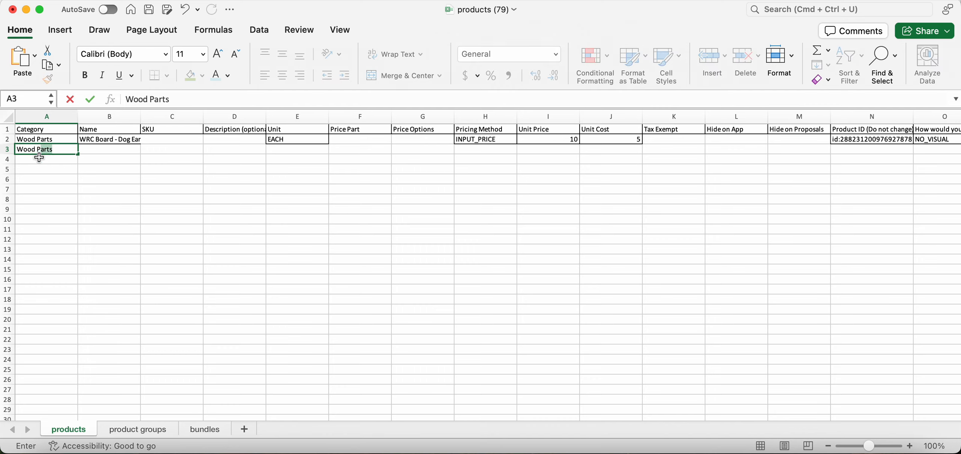
type("ts")
key("Return")
left_click(36, 150)
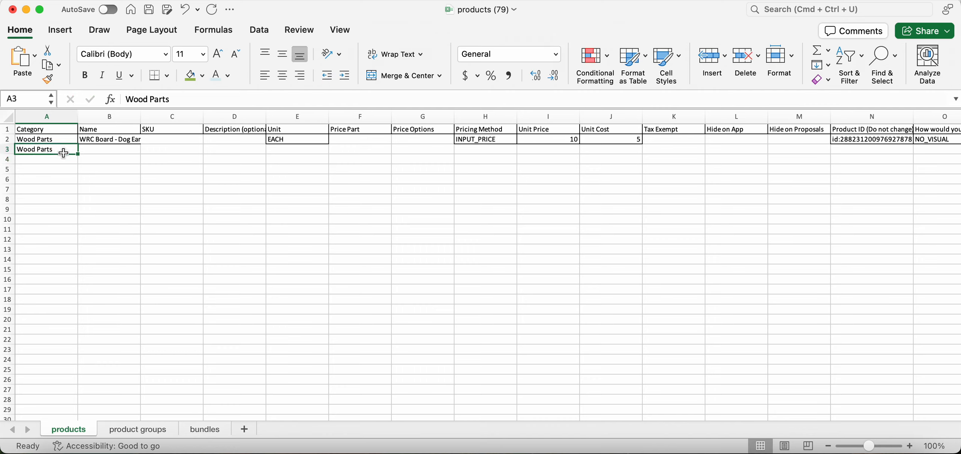
Name the new product in cell B3 WRC Board - Gothic
left_click(98, 151)
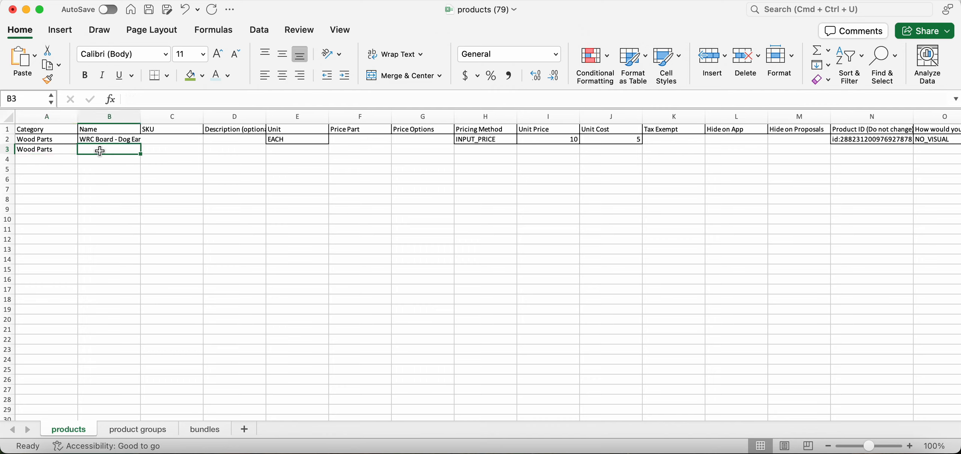
type("WRC Board - Dog Ear")
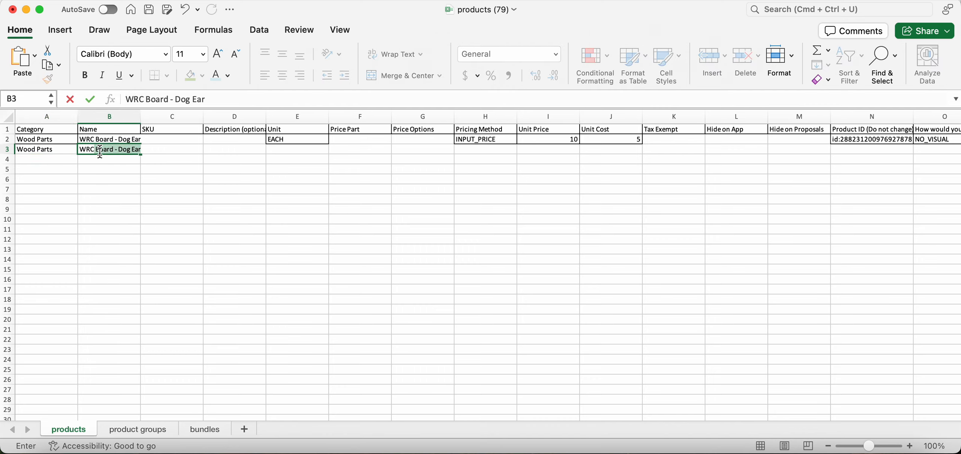
double_click(199, 101)
left_click_drag(198, 101, 190, 102)
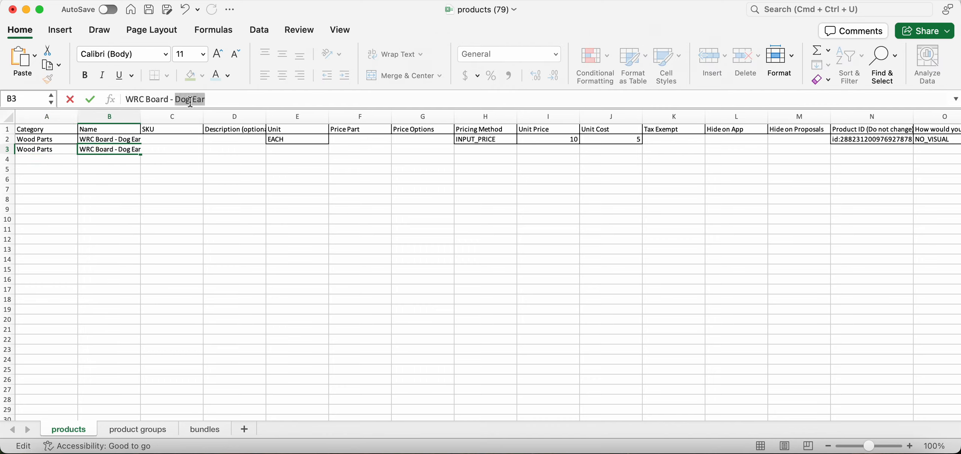
type("Gothic")
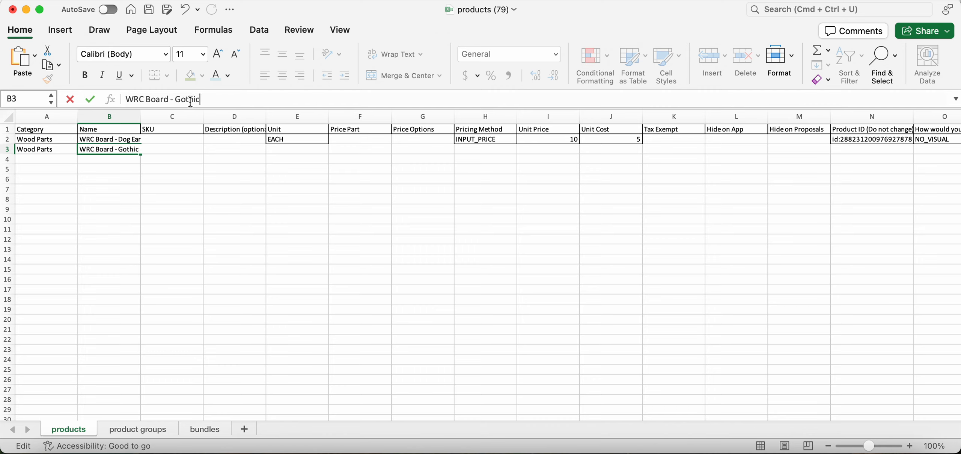
key("Return")
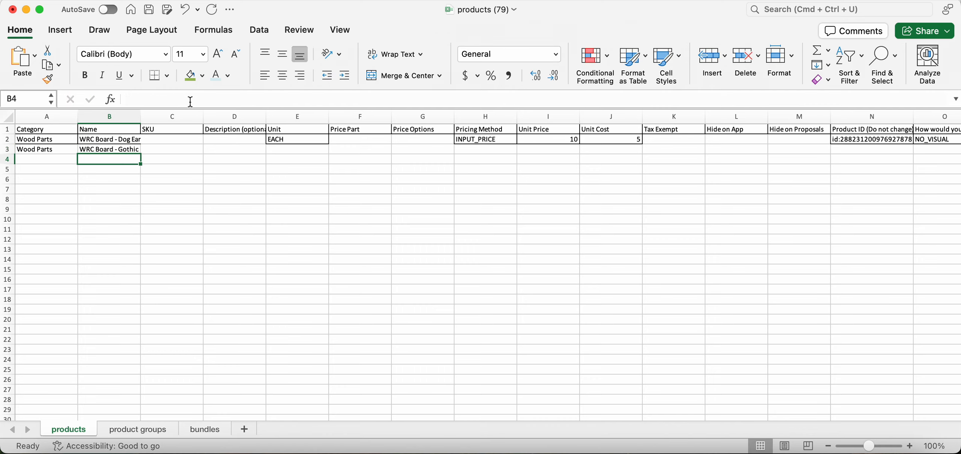
left_click(121, 152)
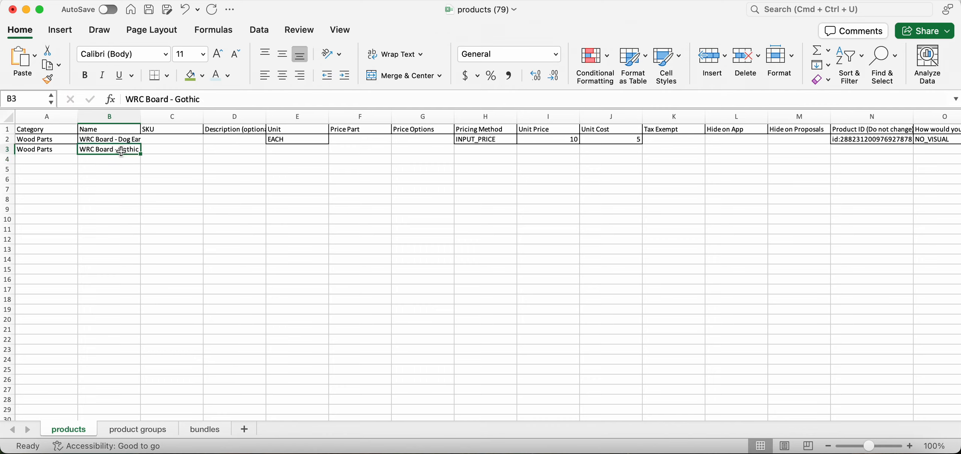
Examine the SKU and optional Description columns and their cells in the new product's row
left_click(171, 117)
left_click_drag(204, 117, 213, 117)
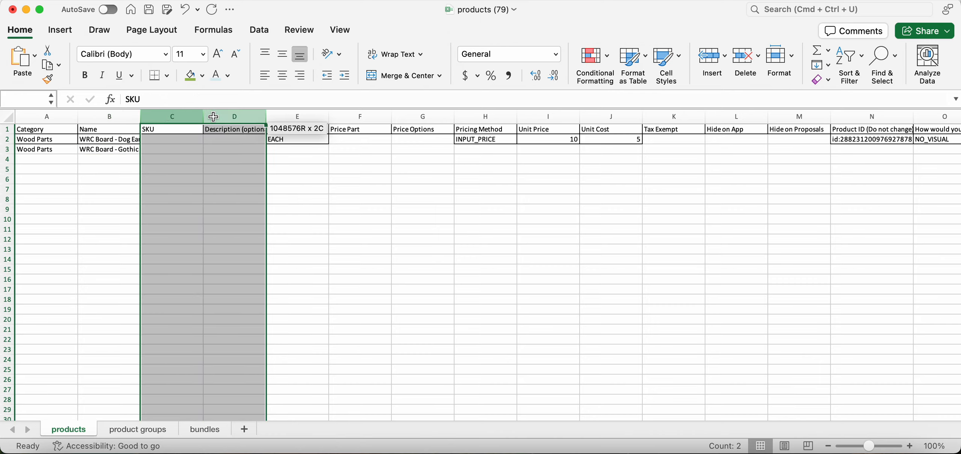
left_click(168, 150)
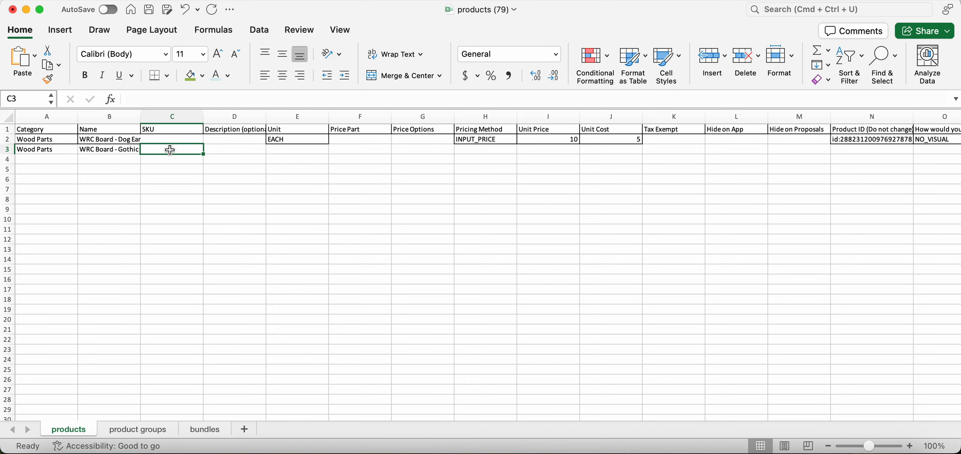
left_click(217, 150)
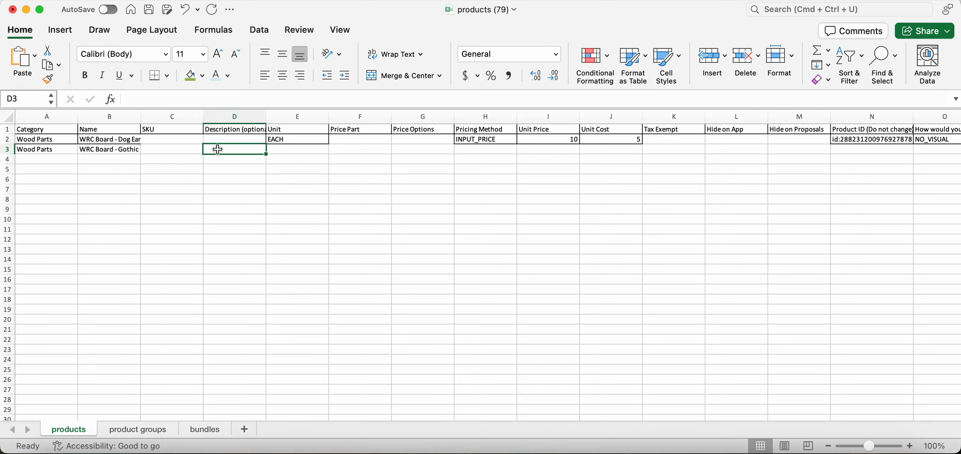
left_click(185, 149)
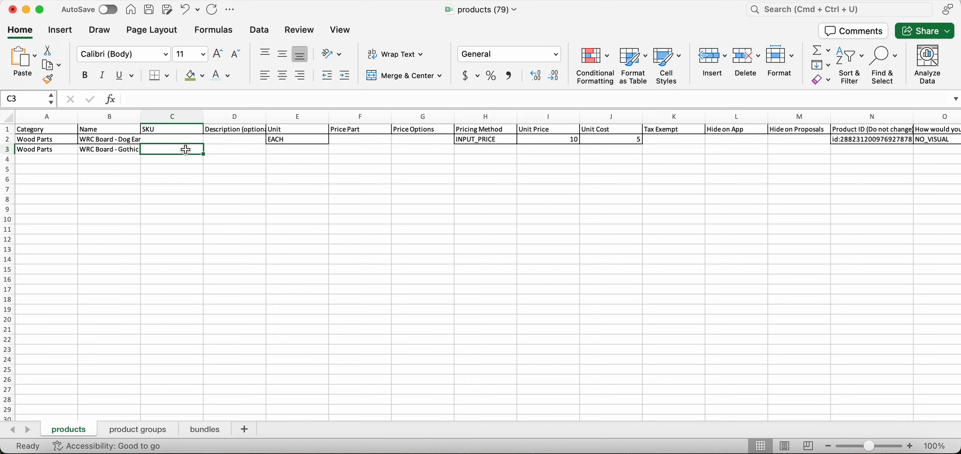
left_click(229, 150)
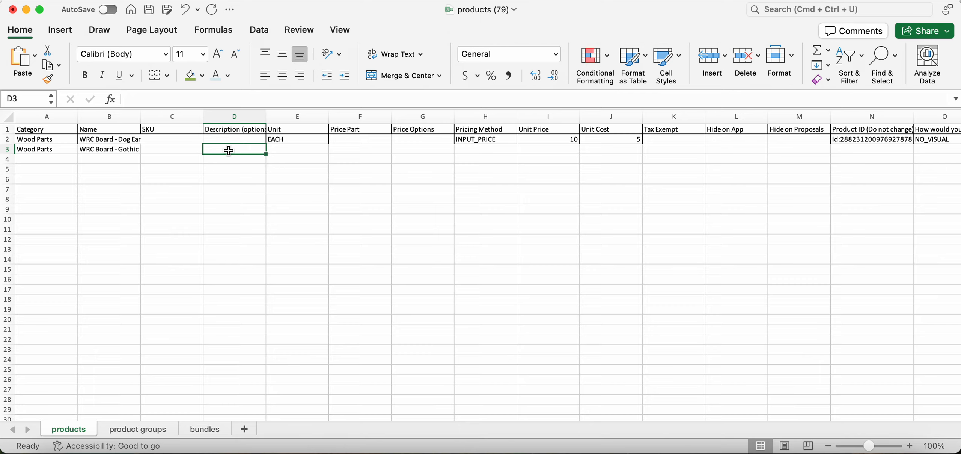
left_click_drag(173, 116, 220, 119)
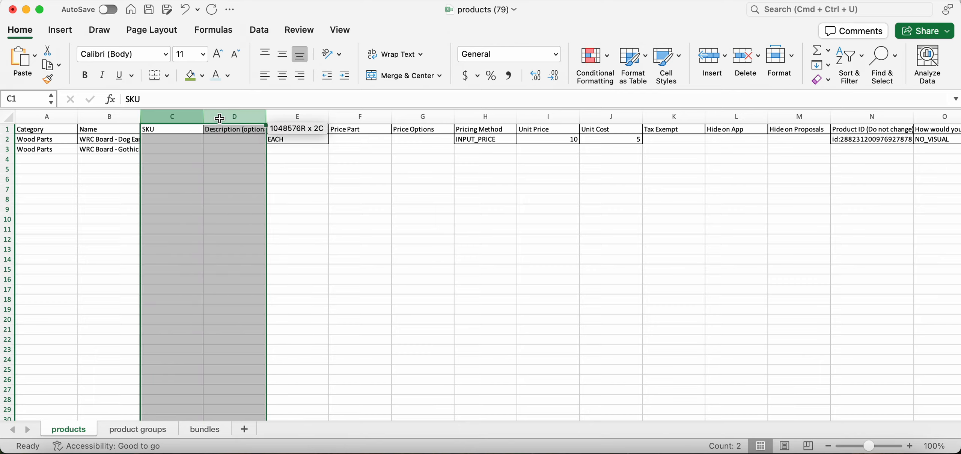
Set the unit of WRC Board - Gothic in cell E3 to EACH
left_click(287, 147)
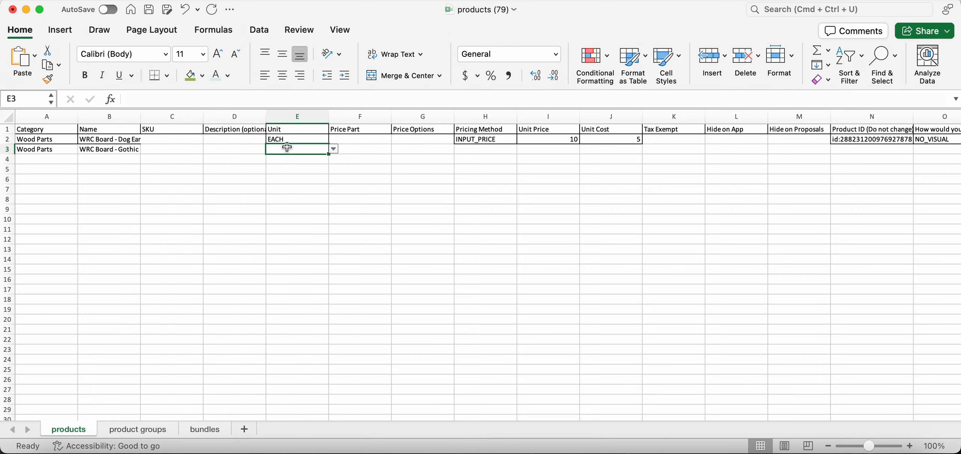
left_click(334, 150)
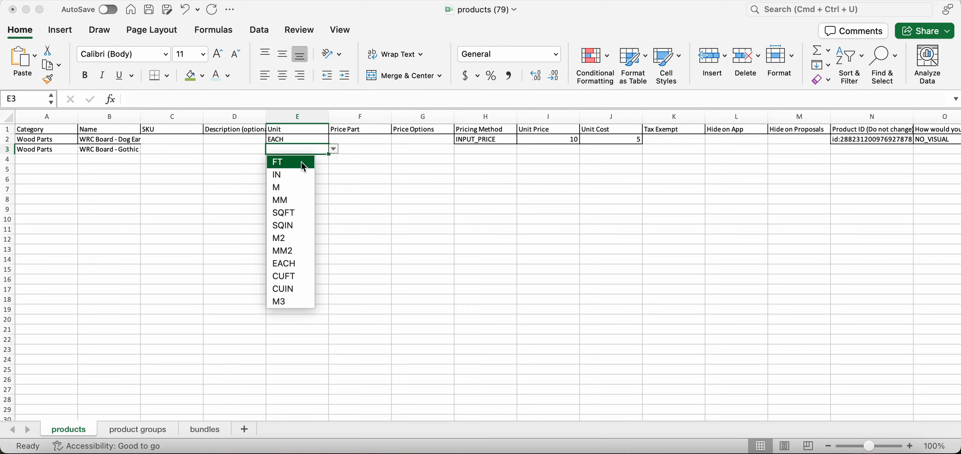
left_click(292, 265)
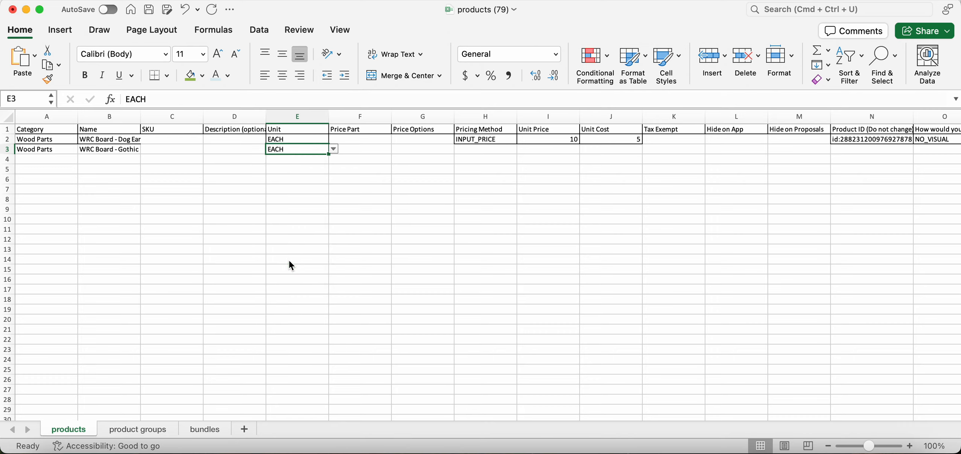
left_click(314, 160)
left_click(334, 160)
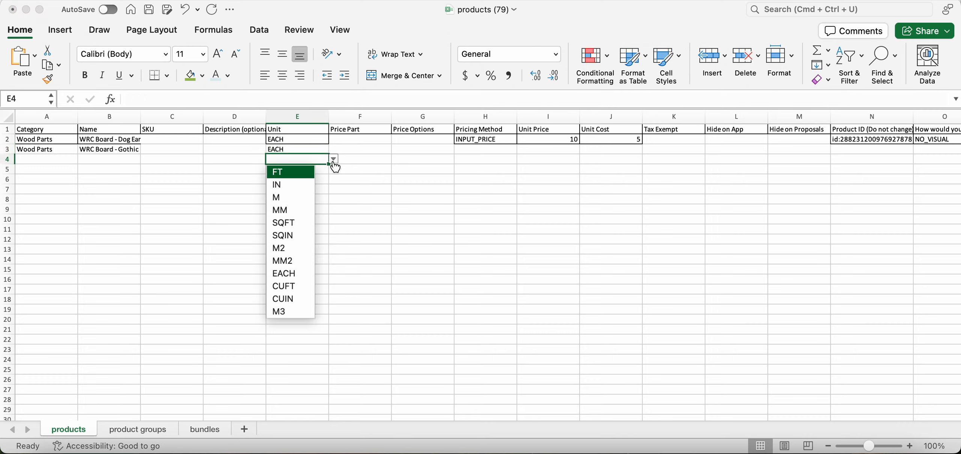
left_click(301, 172)
left_click(301, 171)
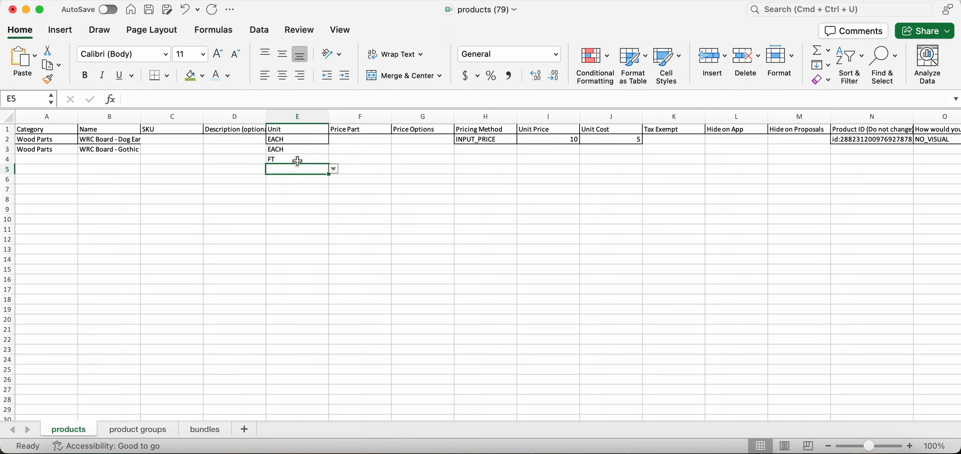
left_click(298, 160)
key("Delete")
Examine the Unit column and the adjoining Price Part and Price Options columns
left_click(282, 151)
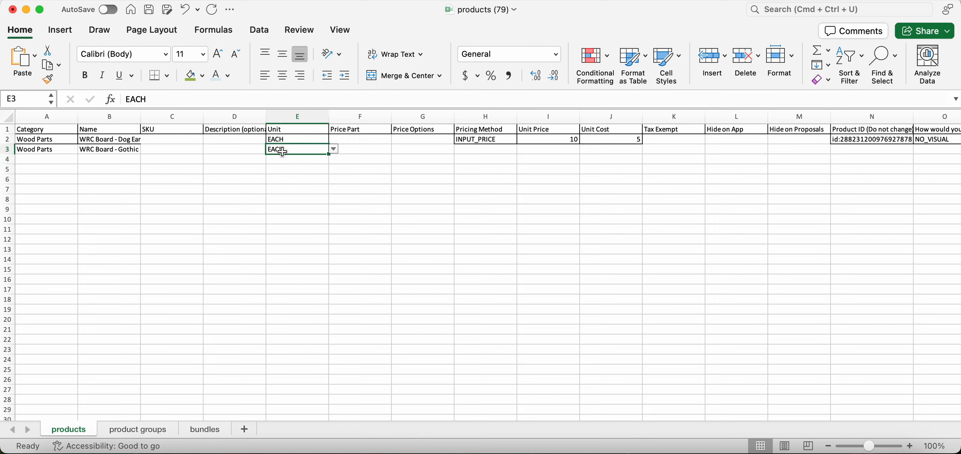
left_click(334, 149)
left_click(307, 148)
left_click(291, 115)
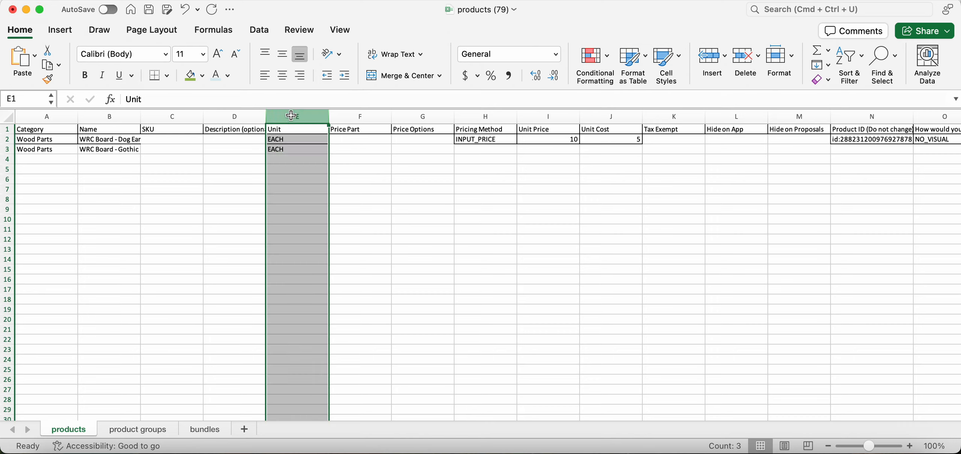
left_click(288, 151)
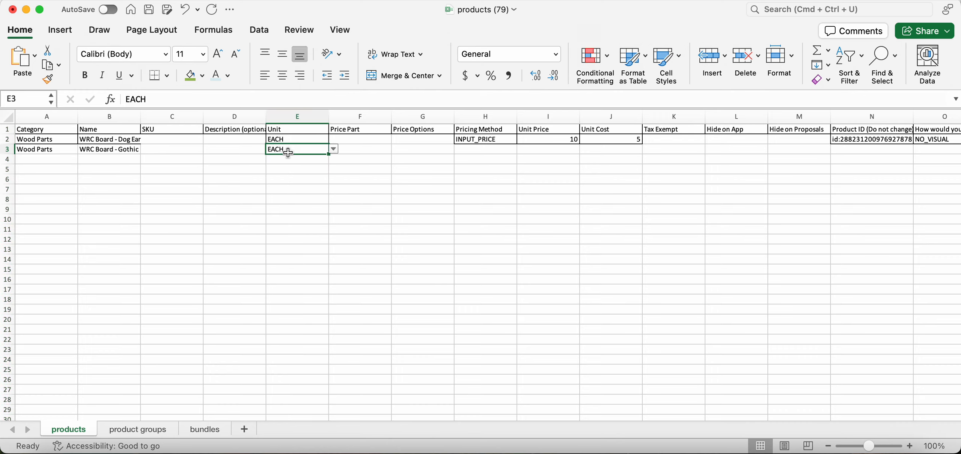
left_click(363, 116)
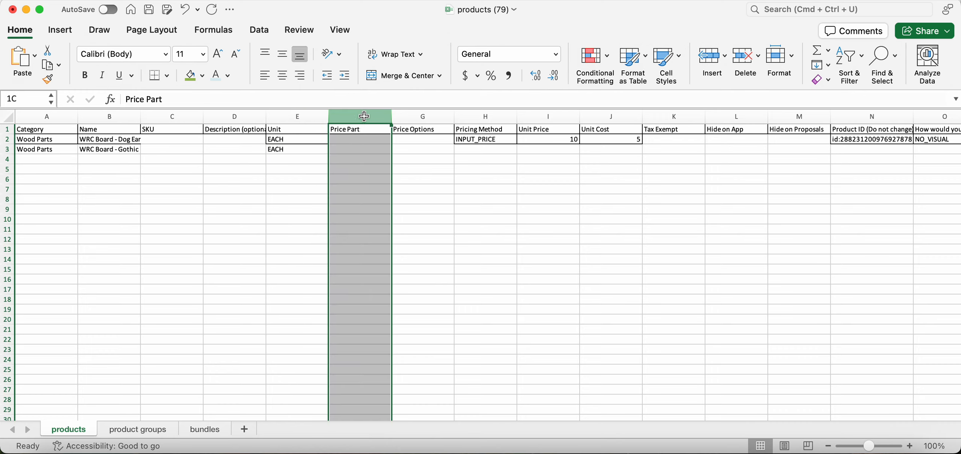
left_click_drag(364, 117, 412, 117)
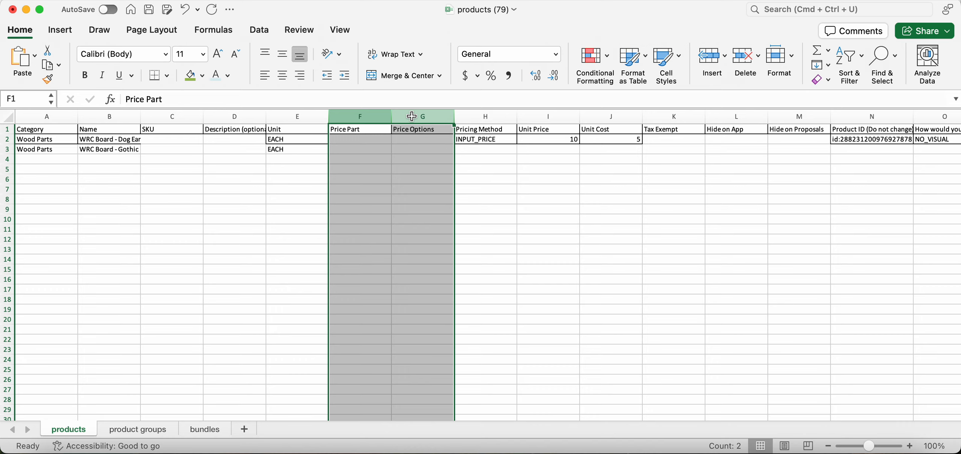
Set the pricing method of WRC Board - Gothic in cell H3 to INPUT_PRICE
left_click(482, 117)
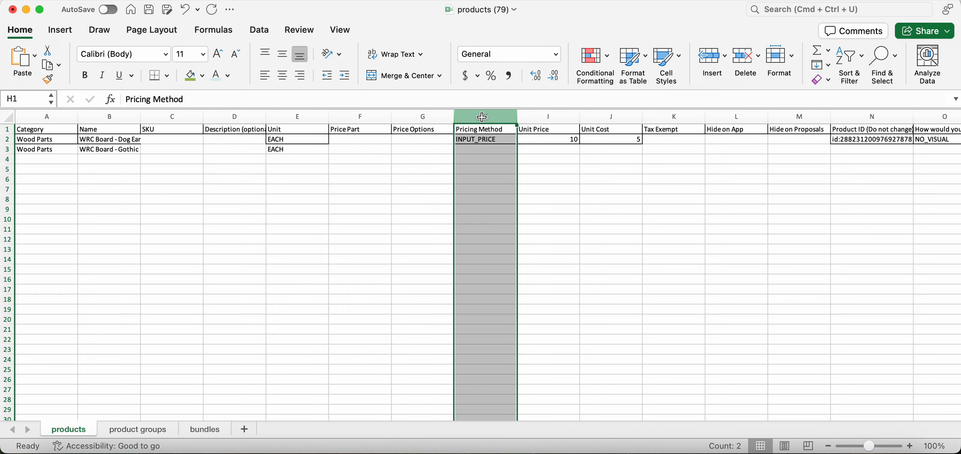
left_click(473, 150)
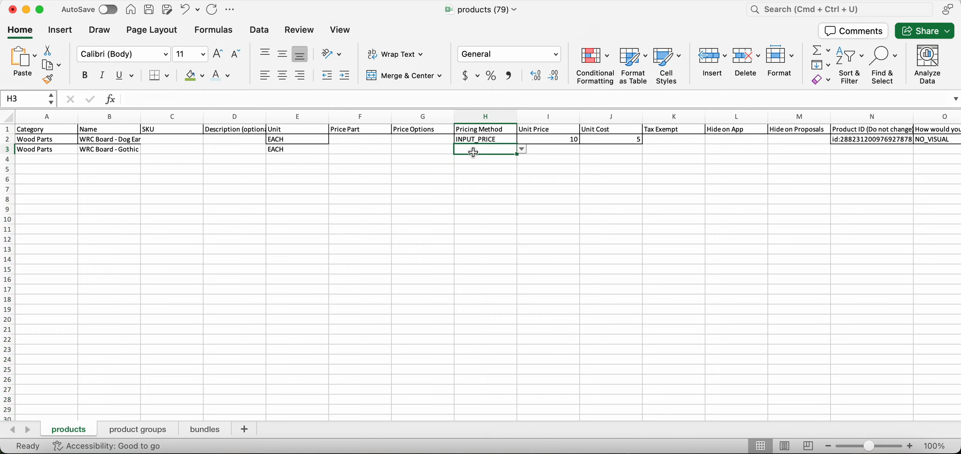
left_click(523, 151)
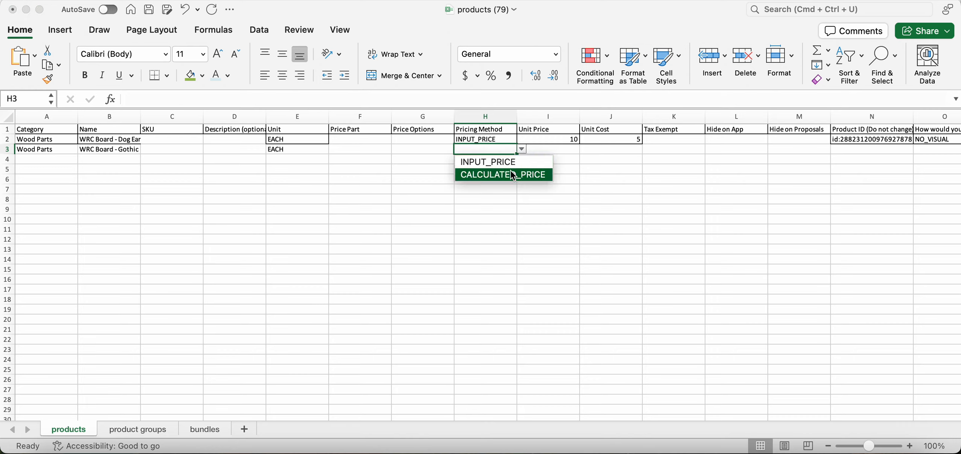
key("Escape")
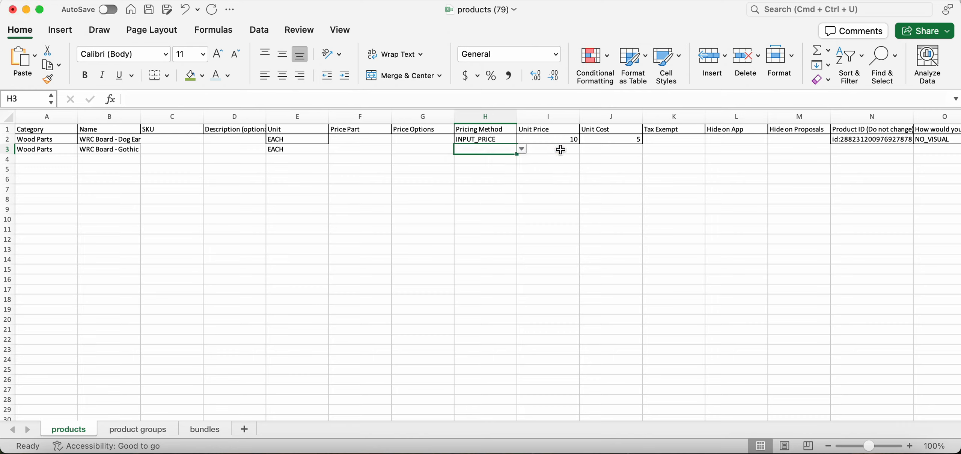
left_click(602, 150)
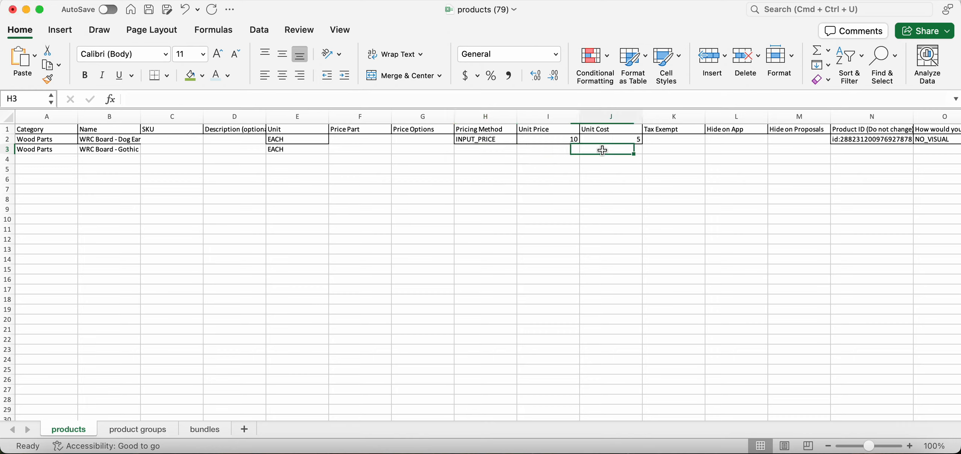
left_click(500, 149)
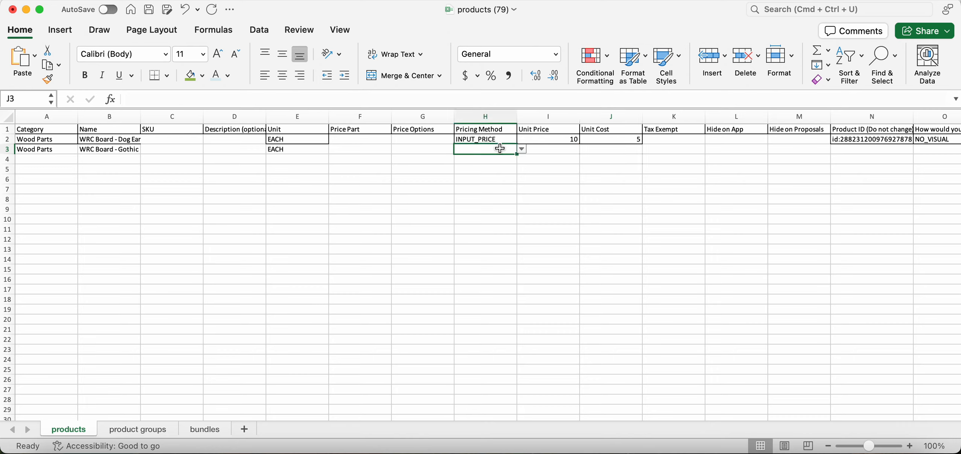
left_click(521, 149)
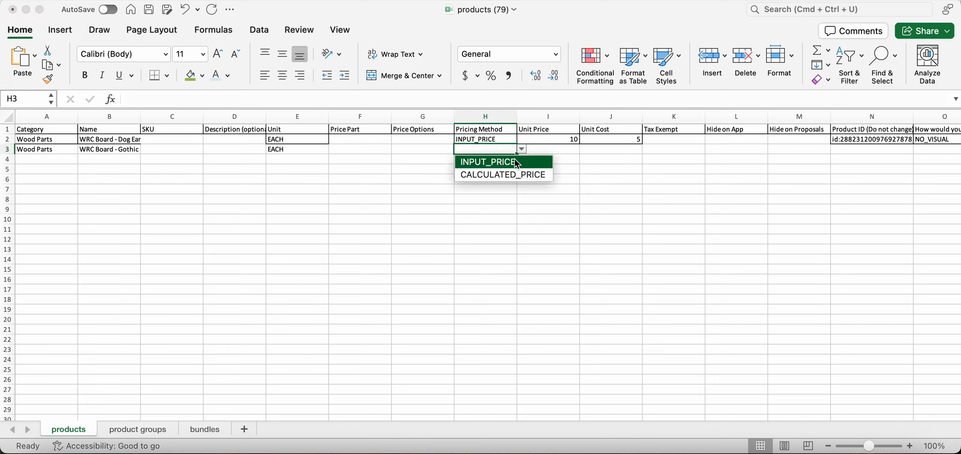
left_click(515, 164)
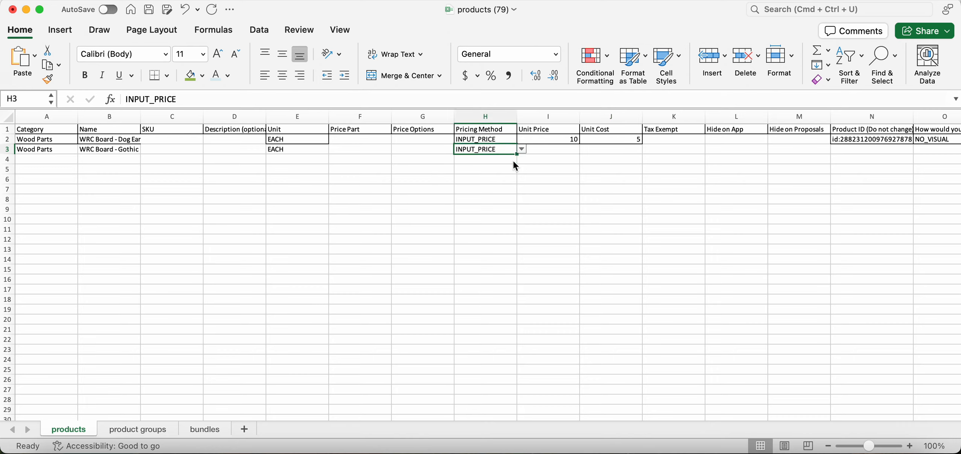
Enter a unit price of 10 in cell I3 and a unit cost of 5 in cell J3
left_click(548, 150)
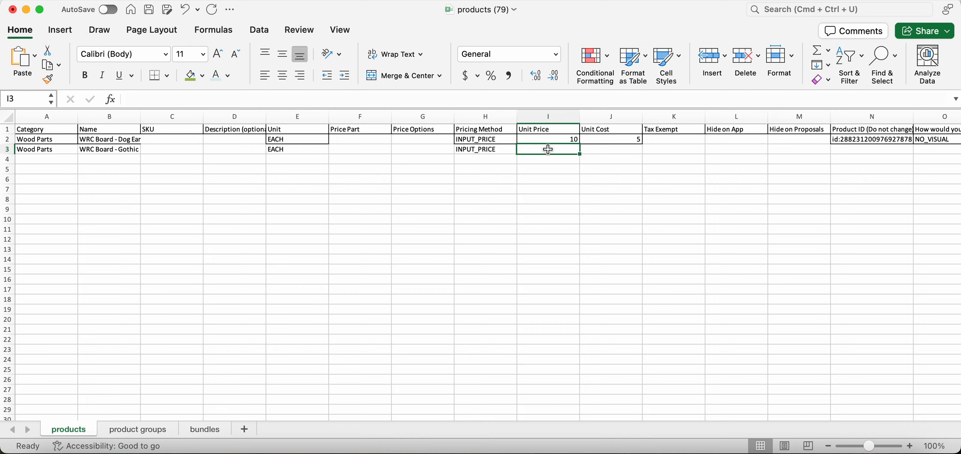
type("10")
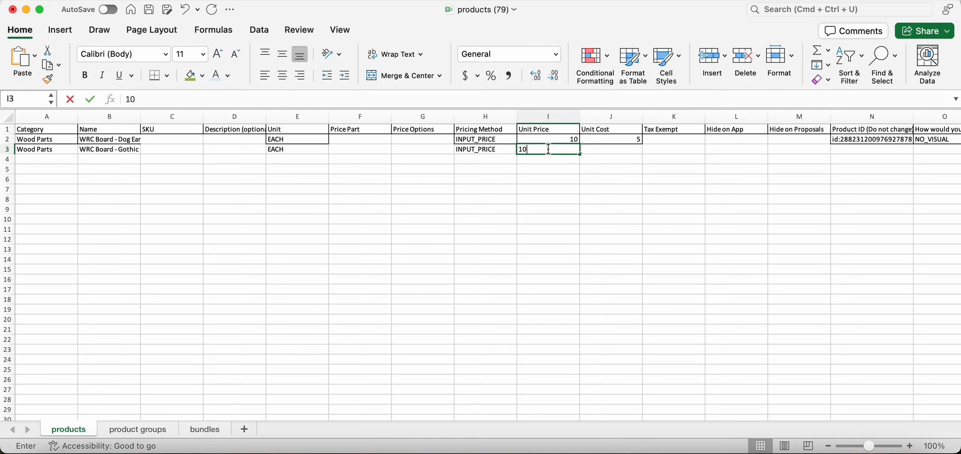
key("Tab")
type("5")
key("Return")
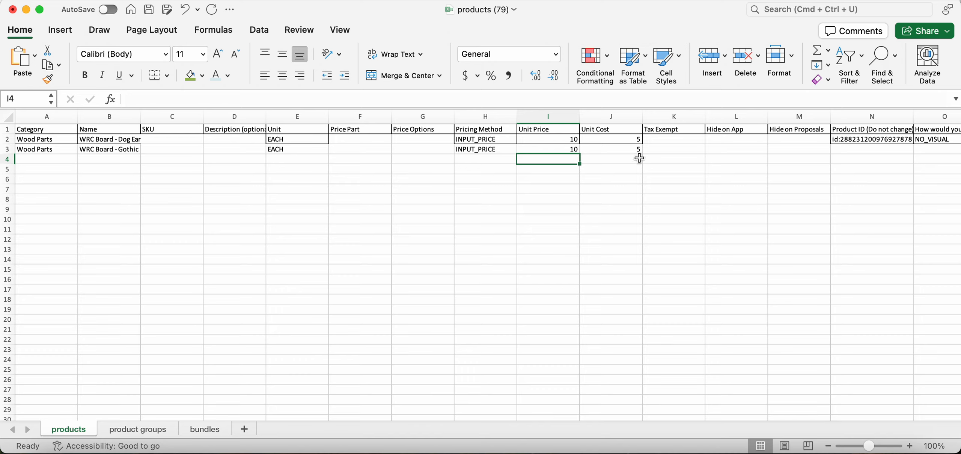
Mark WRC Board - Gothic as tax exempt by entering Y in cell K3
left_click(675, 151)
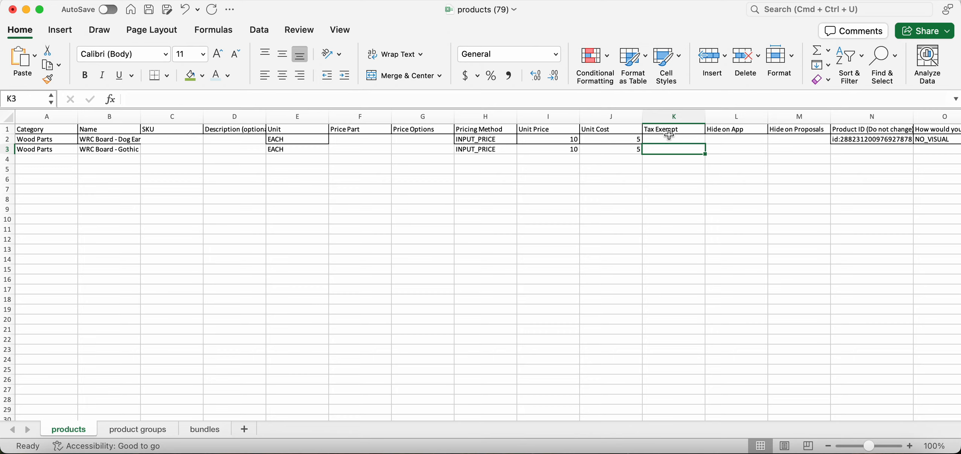
left_click(672, 117)
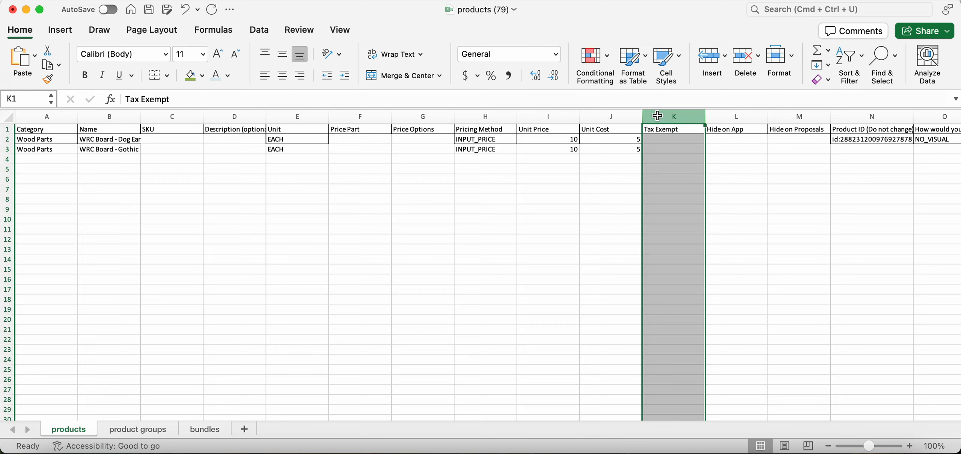
left_click(659, 152)
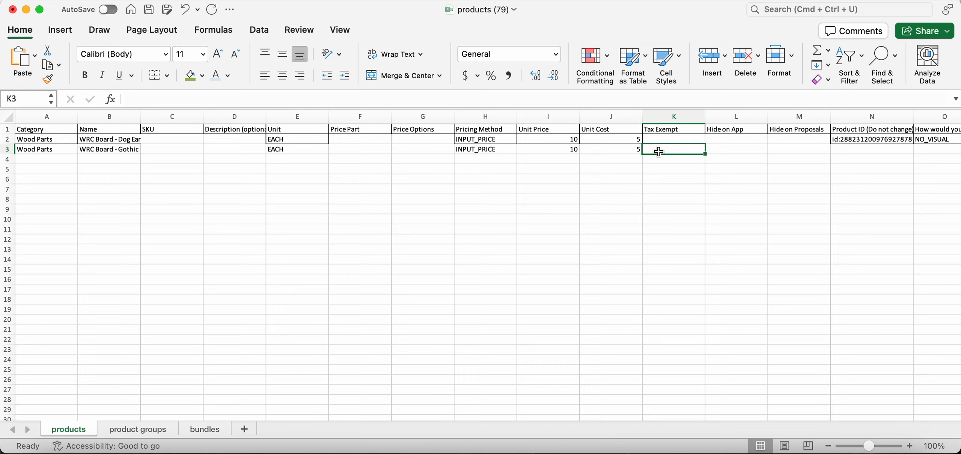
type("Y")
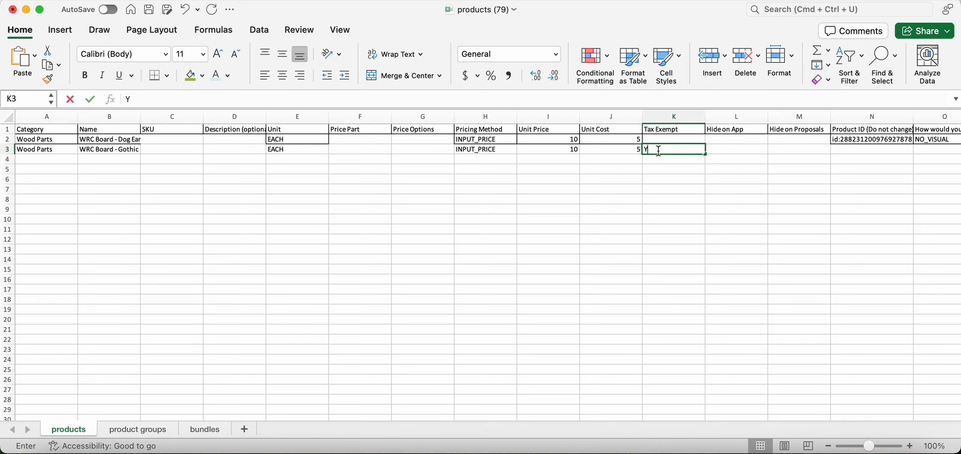
key("Return")
key("Return")
left_click(656, 152)
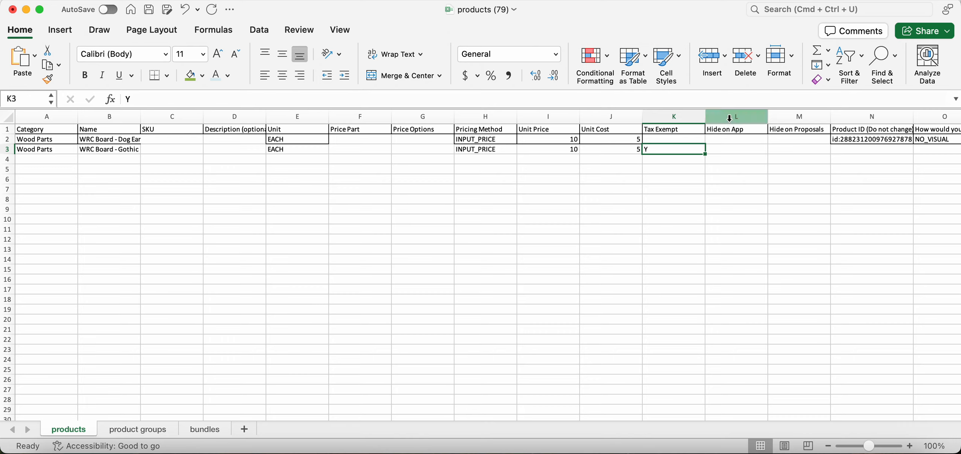
Examine the Hide on App and Hide on Proposals columns and the new product's Hide on App cell
left_click_drag(729, 117, 786, 116)
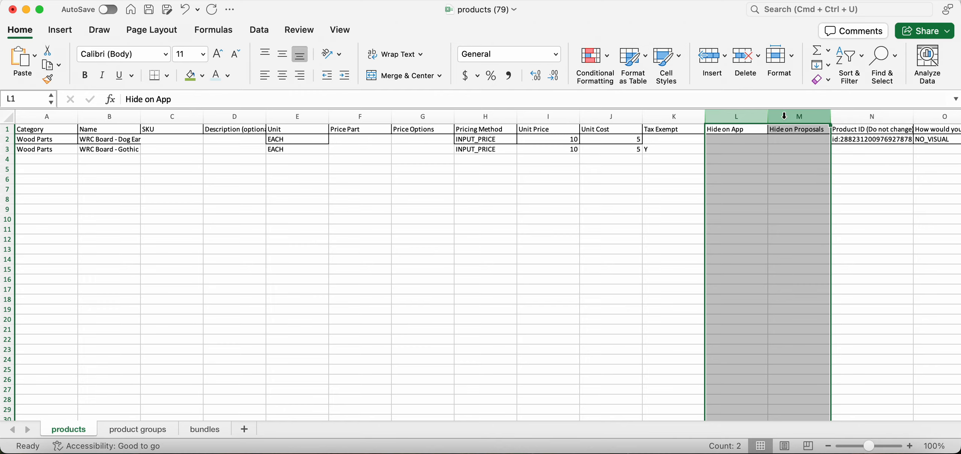
left_click(727, 150)
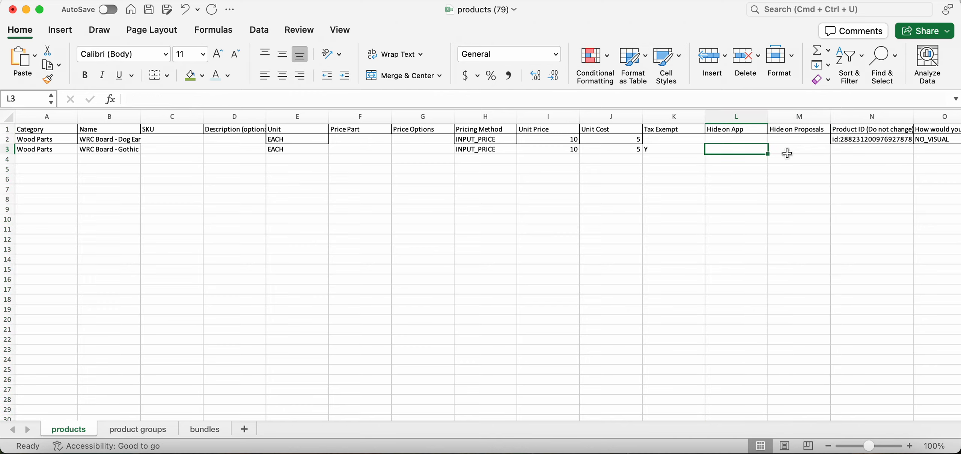
Examine the Product ID column, comparing the existing product's ID cell N2 with the new product's cell N3
scroll(787, 154, "right", 2)
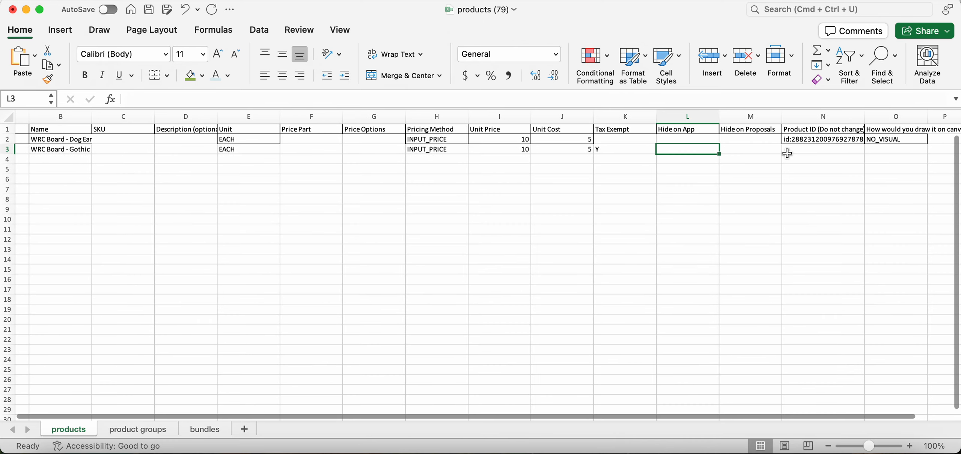
left_click(813, 117)
left_click(814, 130)
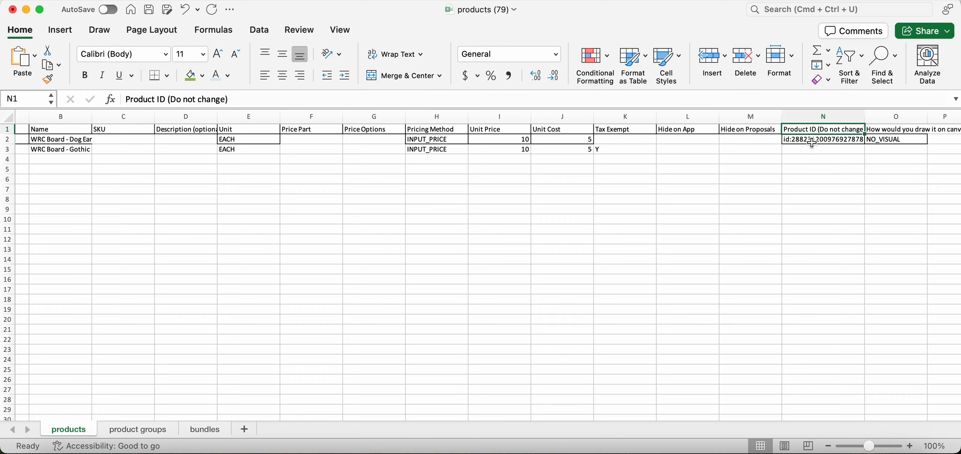
left_click(811, 140)
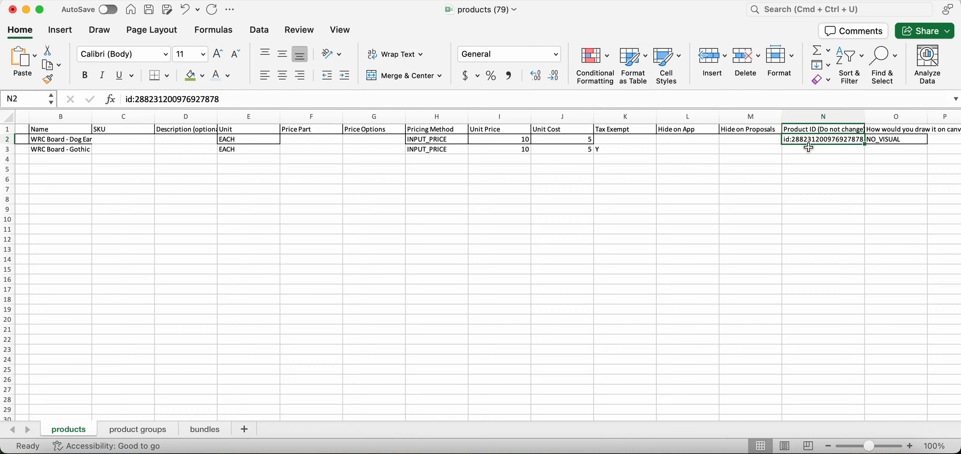
left_click(809, 150)
left_click(54, 149)
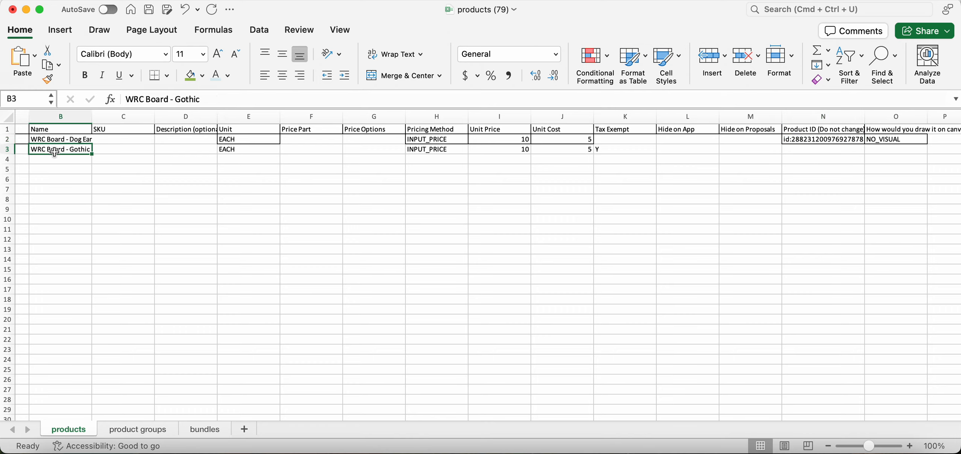
left_click(795, 150)
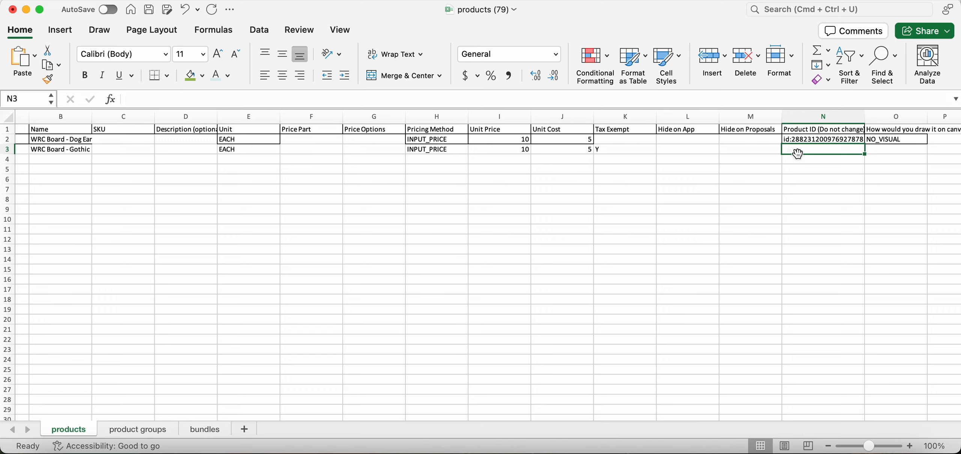
left_click(796, 159)
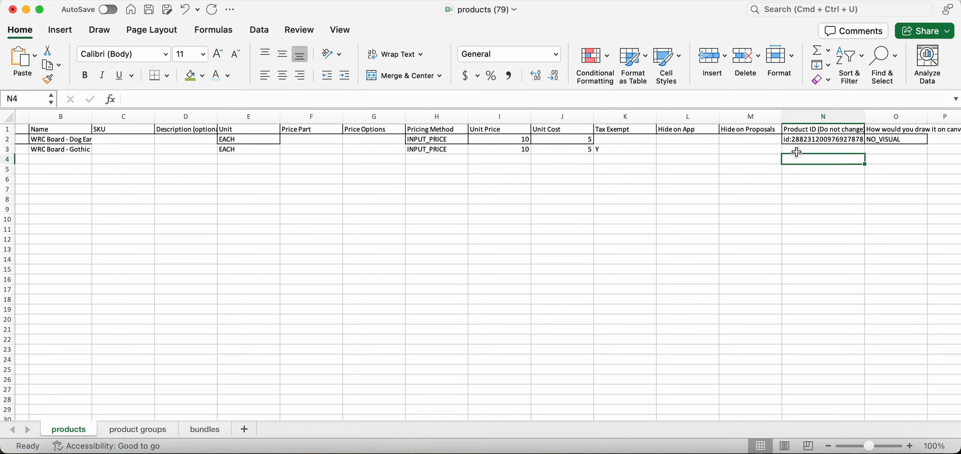
left_click(797, 152)
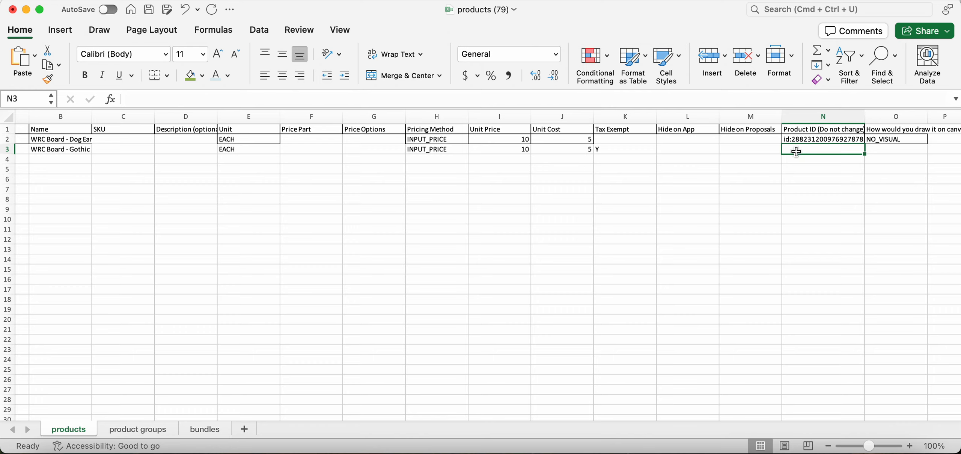
left_click(801, 118)
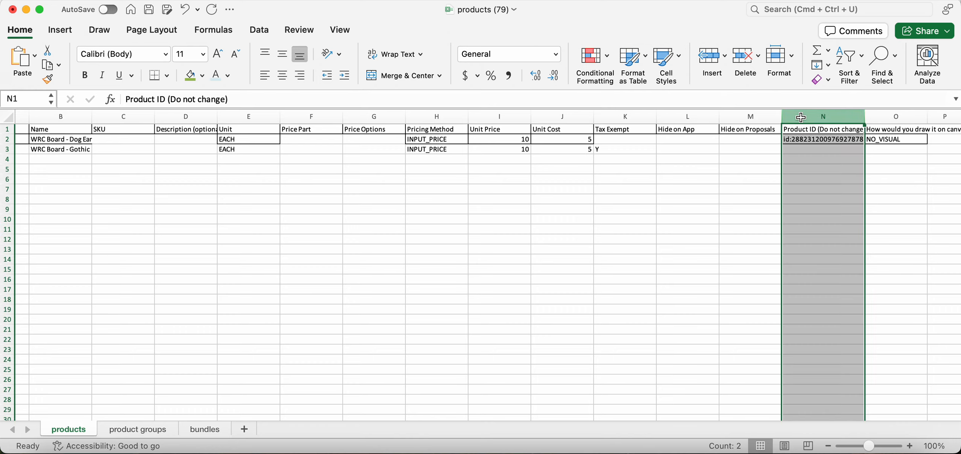
left_click(799, 142)
left_click(799, 152)
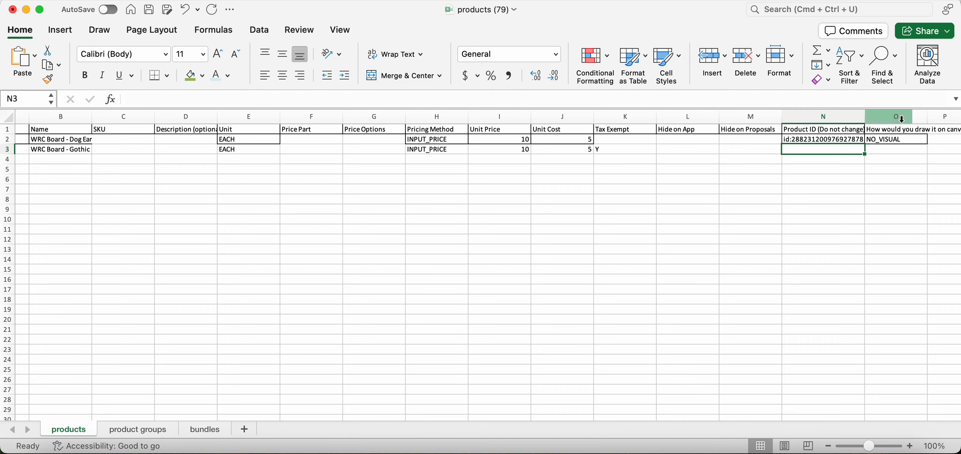
Examine the Visual Type column and the drawing options offered for WRC Board - Dog Ear in cell O2, picking NO_VISUAL
left_click(890, 117)
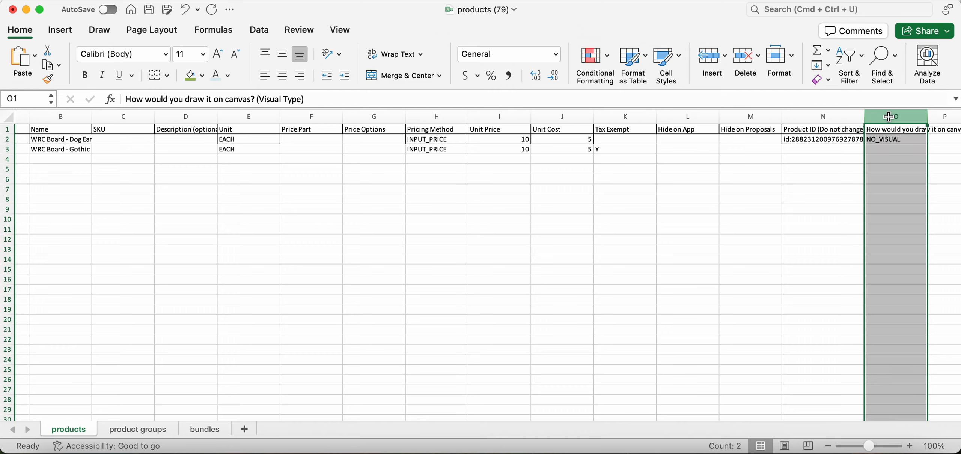
left_click(895, 140)
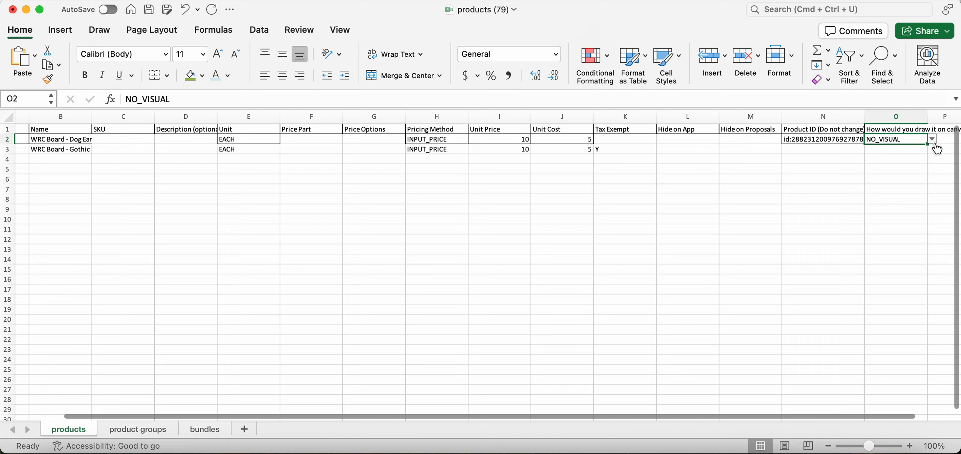
left_click(906, 149)
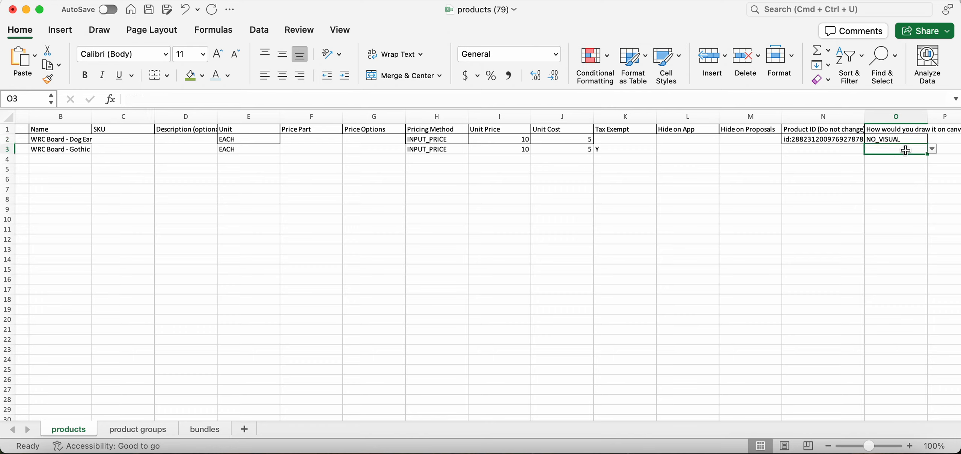
left_click(905, 140)
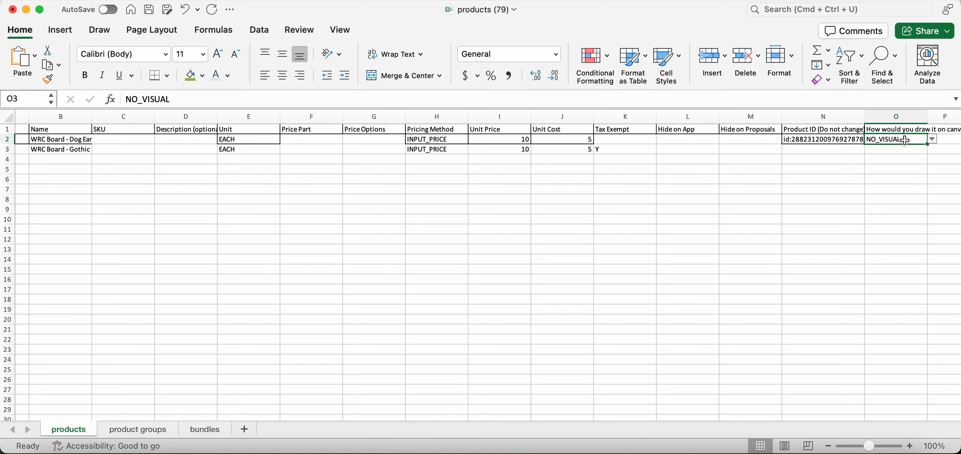
left_click(934, 140)
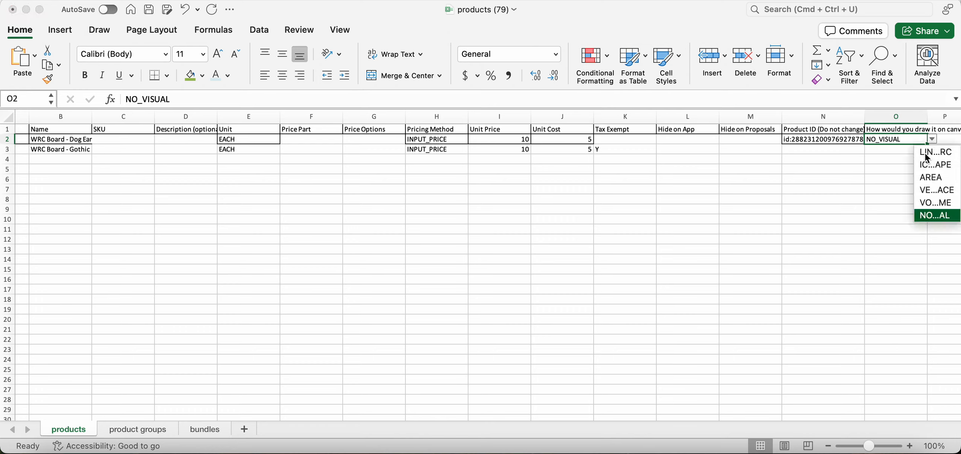
left_click(869, 190)
scroll(869, 191, "right", 3)
scroll(868, 191, "down", 1)
scroll(868, 191, "up", 1)
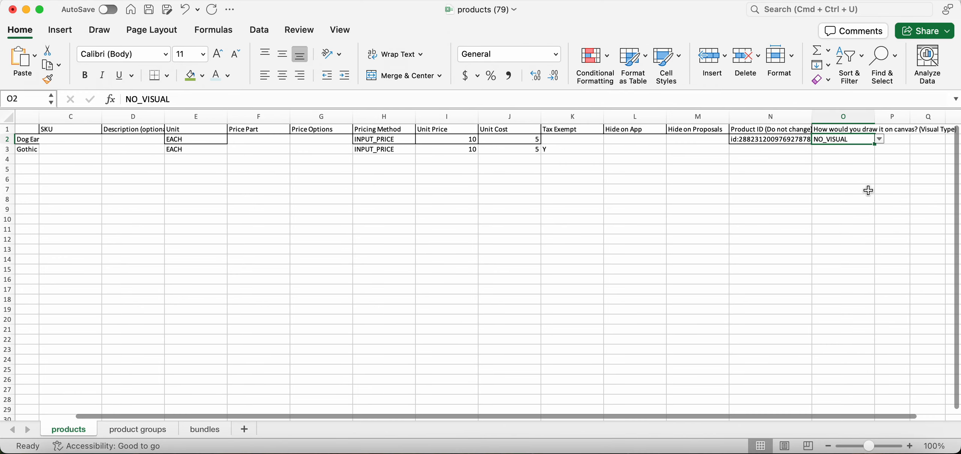
left_click(880, 139)
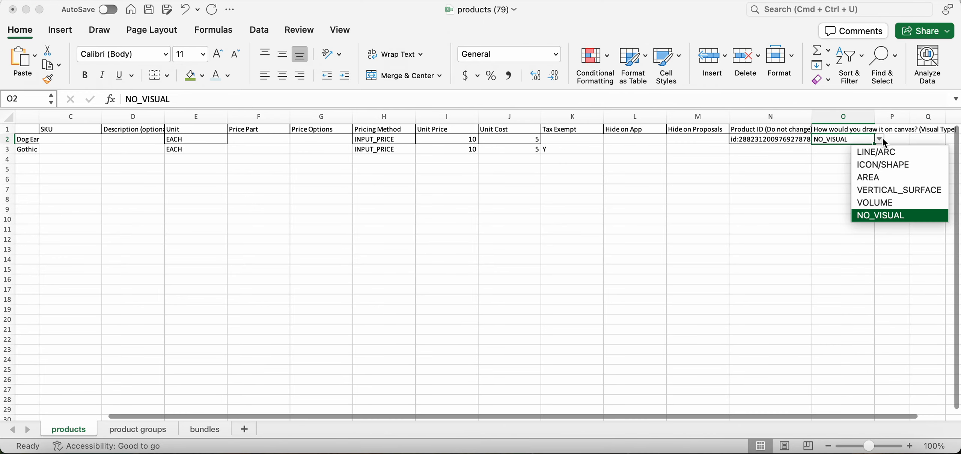
left_click(877, 215)
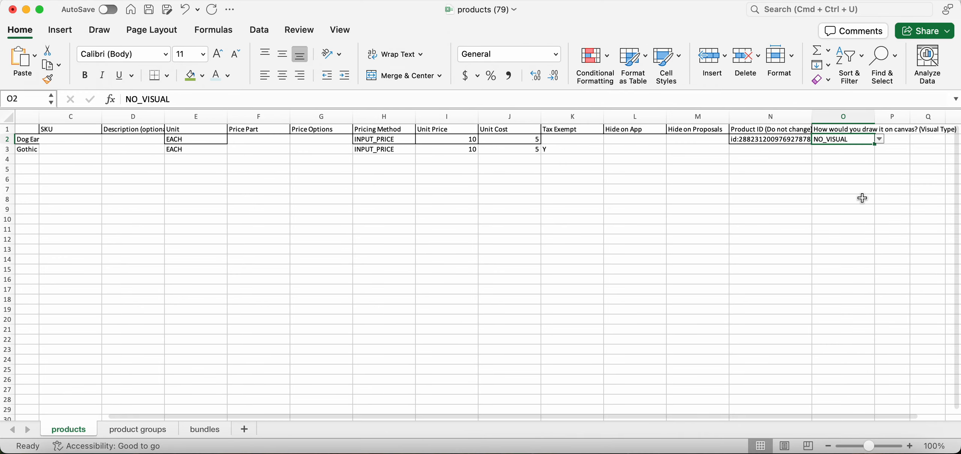
Copy the NO_VISUAL visual type from cell O2 into the WRC Board - Gothic row at cell O3
key("super+c")
left_click(836, 150)
key("super+v")
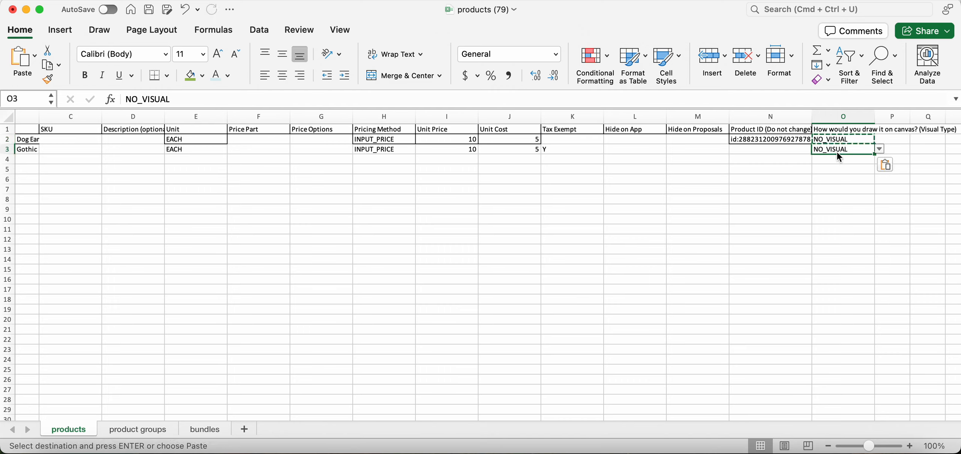
left_click(809, 170)
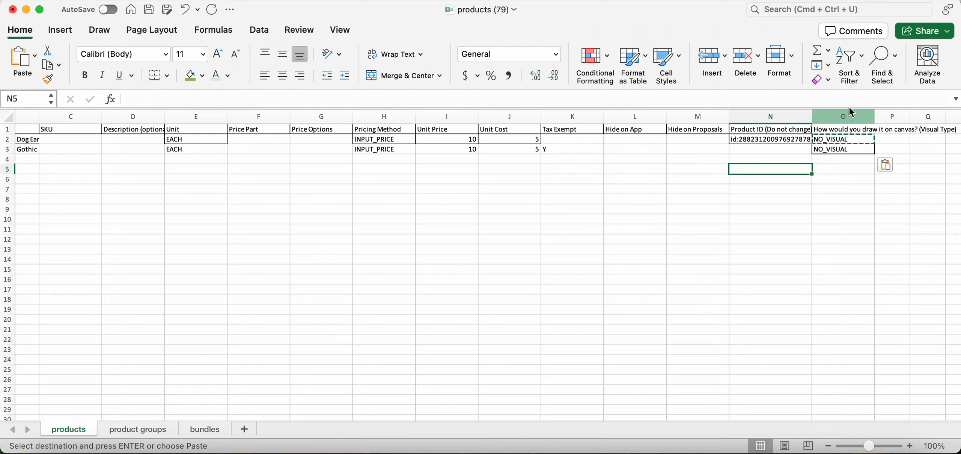
scroll(661, 169, "left", 5)
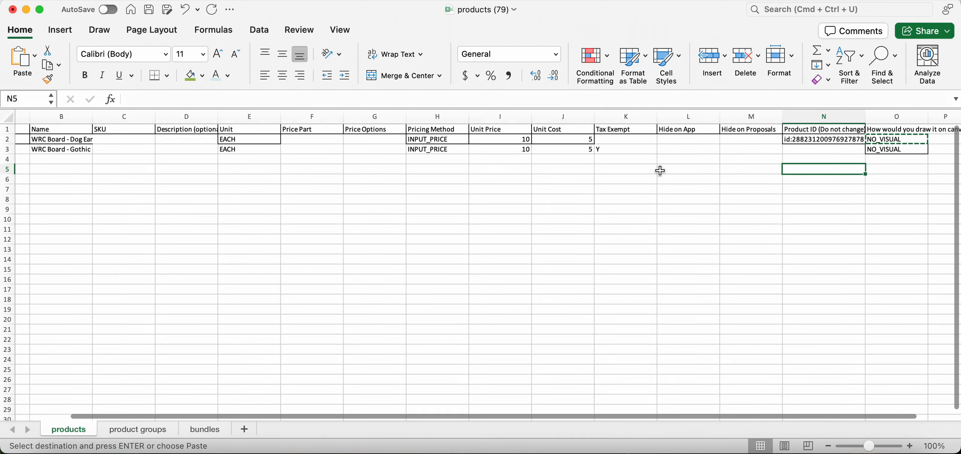
scroll(661, 171, "left", 2)
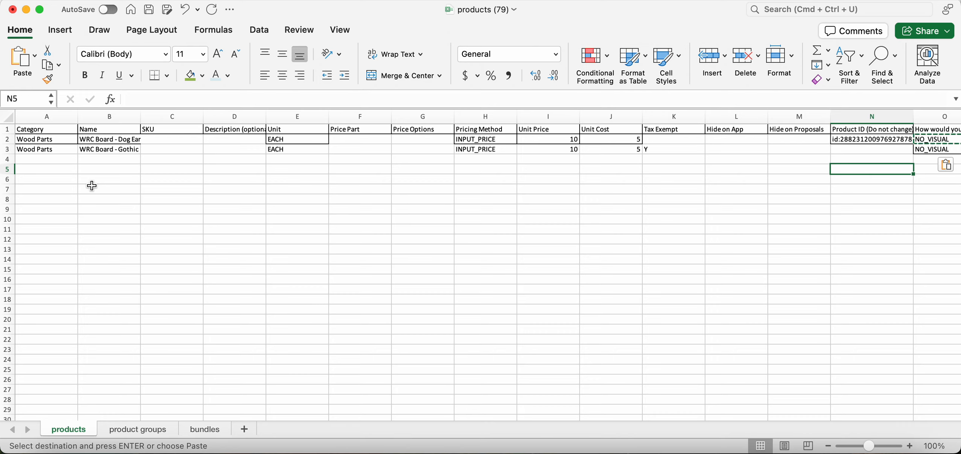
left_click(97, 168)
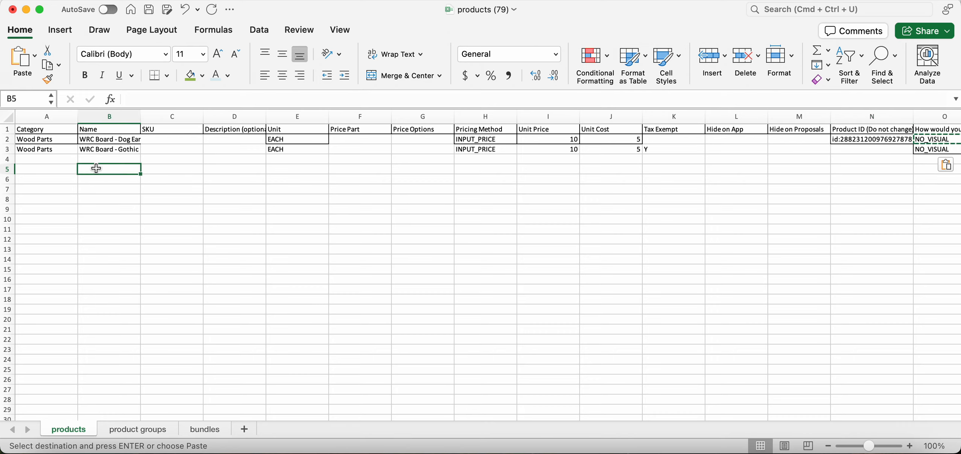
left_click(284, 166)
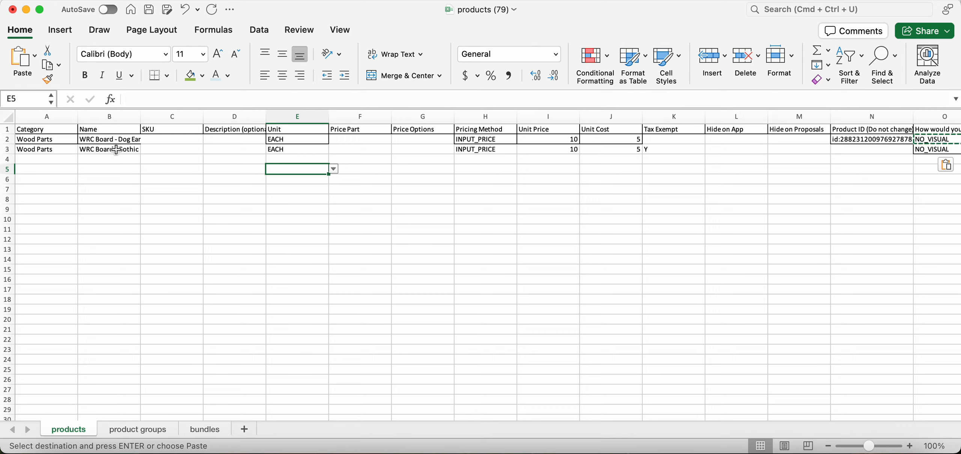
Rename the existing product in cell B2 to WRC Premium Board - Dog Ear
left_click(93, 154)
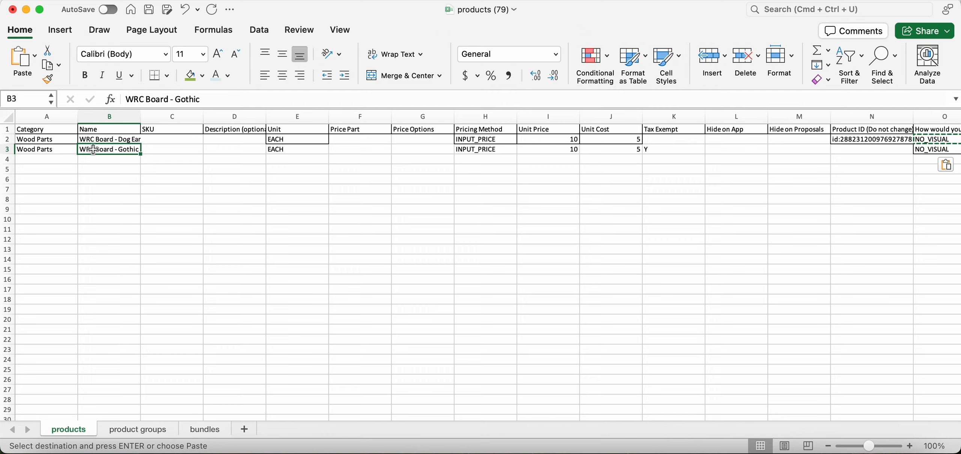
left_click(93, 139)
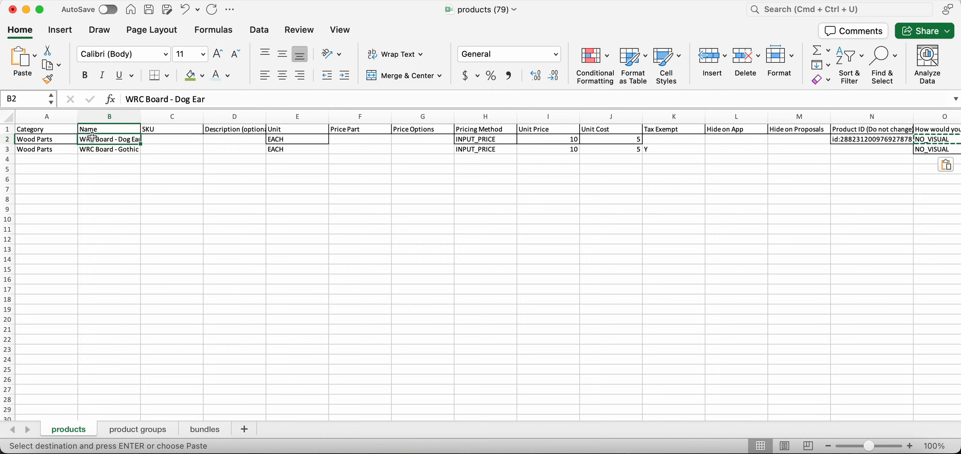
left_click(150, 100)
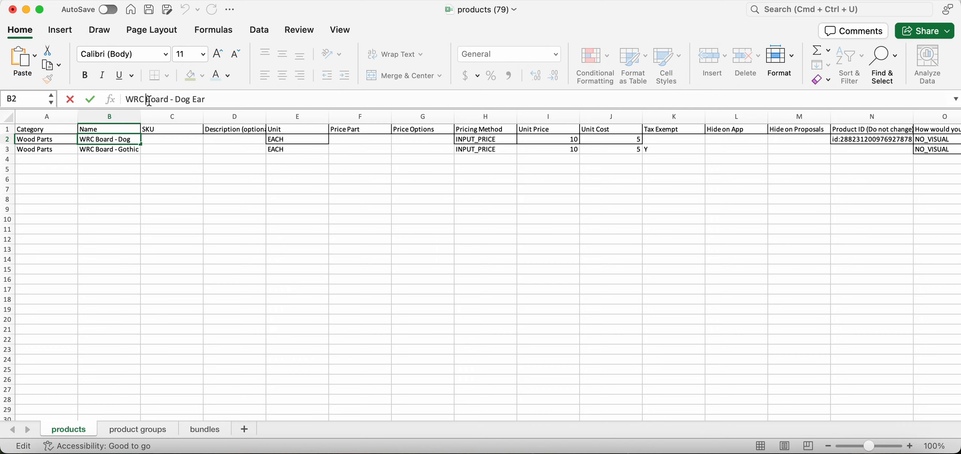
type("Premi")
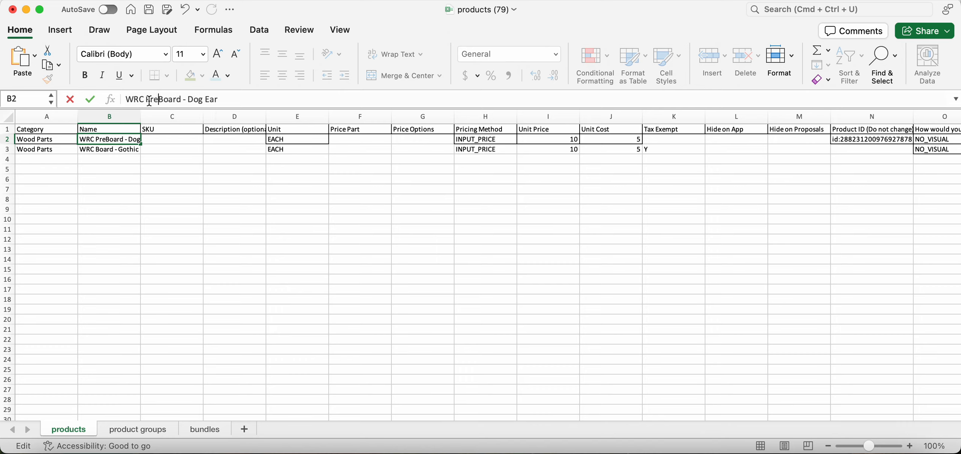
type("um")
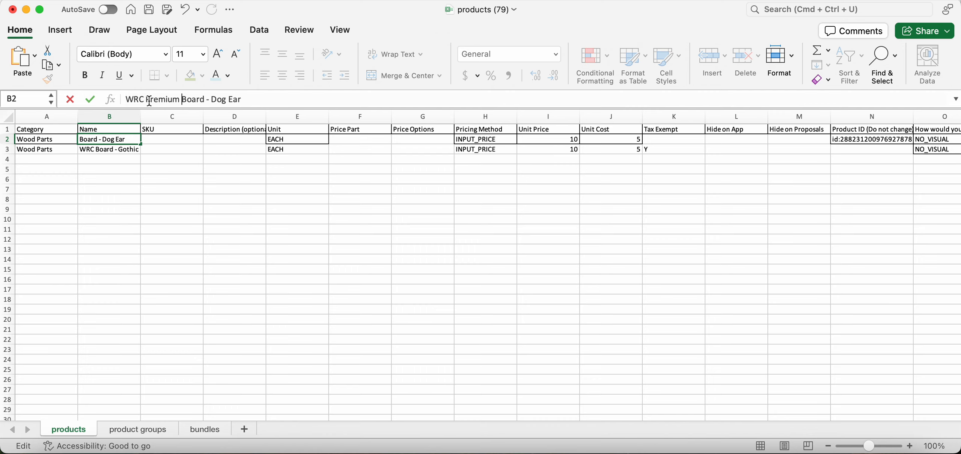
left_click(123, 168)
left_click(119, 140)
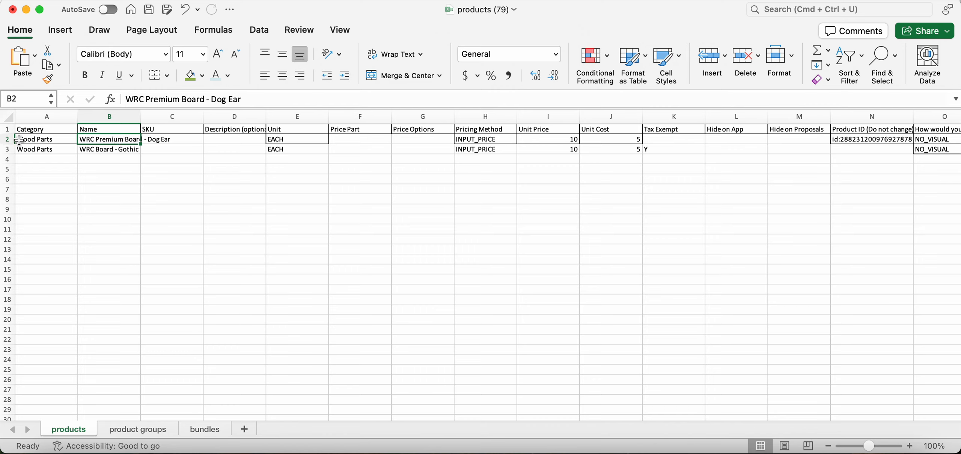
Examine the WRC Premium Board - Dog Ear row along with the Unit and Visual Type columns of the products sheet
left_click(7, 139)
left_click(71, 176)
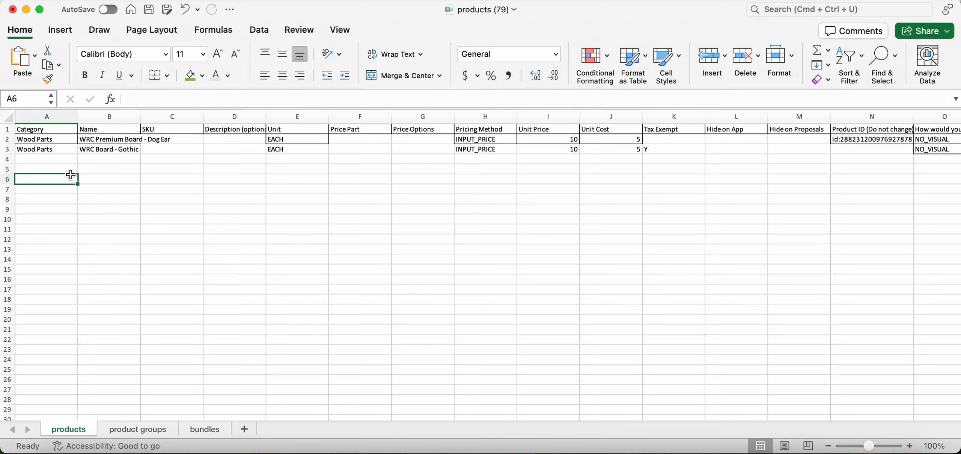
scroll(166, 170, "up", 2)
left_click(6, 140)
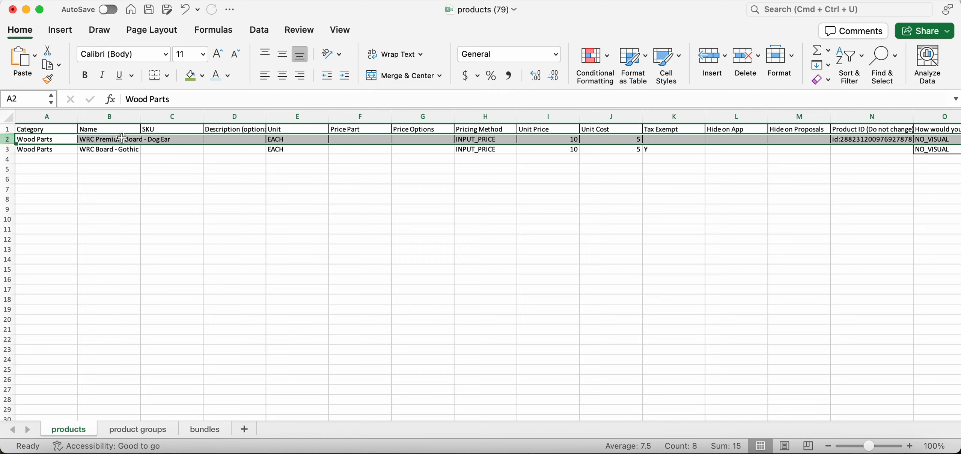
left_click(157, 177)
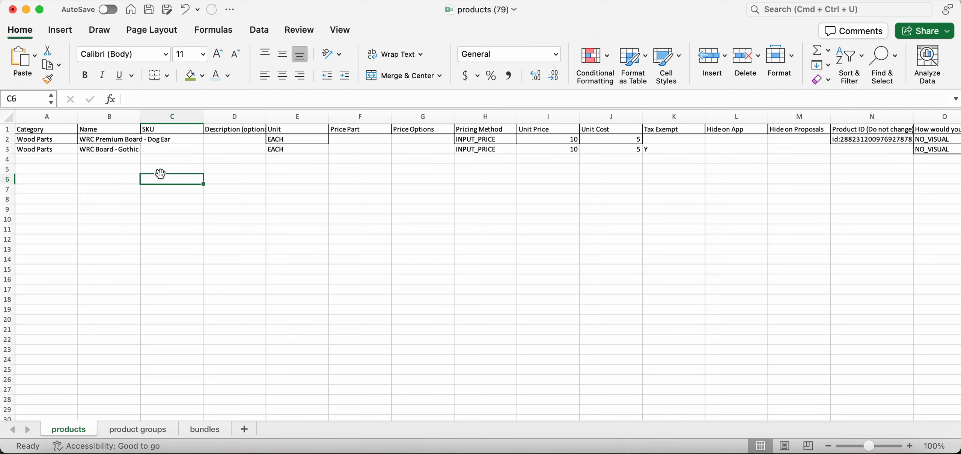
left_click(308, 141)
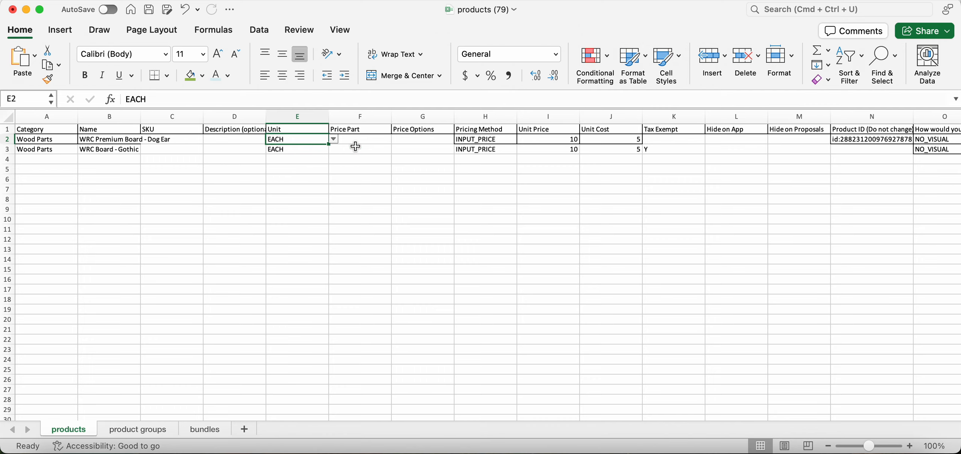
left_click(933, 139)
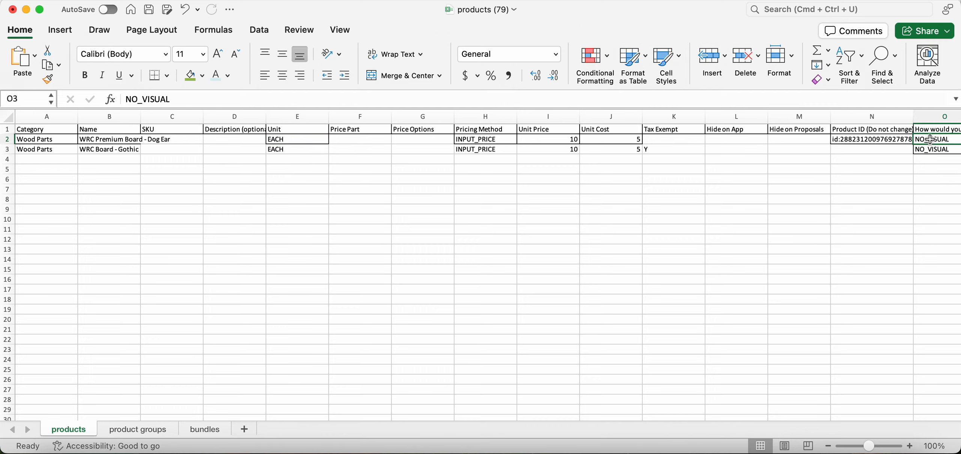
left_click(273, 116)
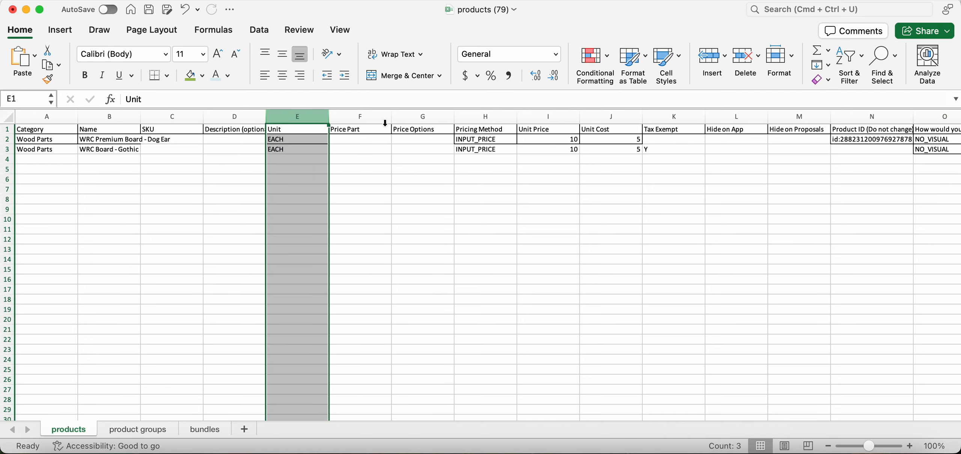
left_click(936, 118)
scroll(794, 221, "right", 2)
scroll(795, 221, "left", 2)
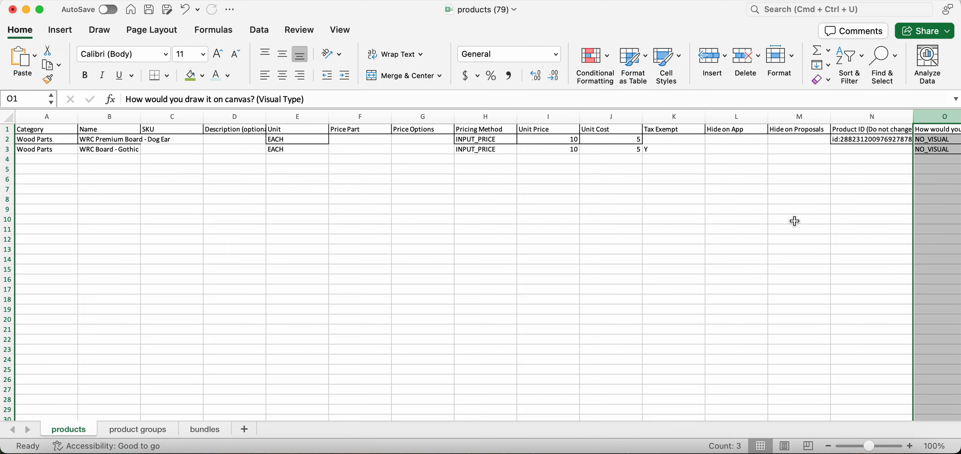
left_click(438, 210)
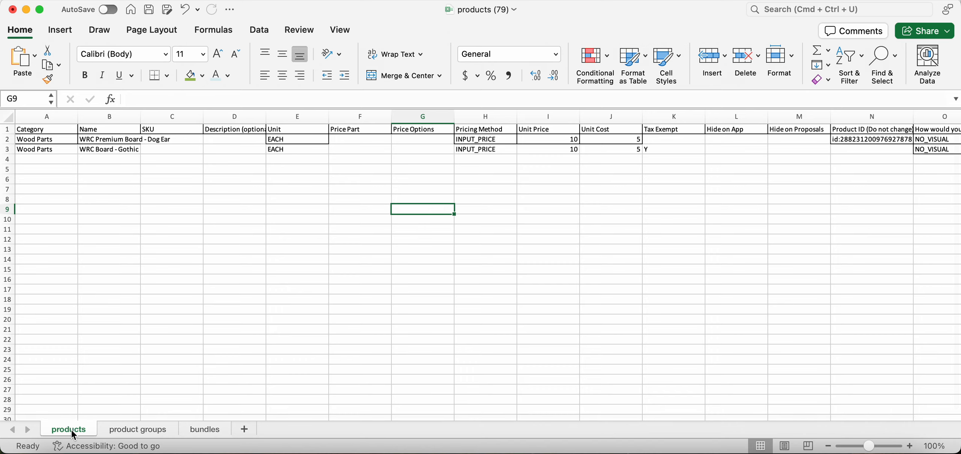
Examine the column headers of the product groups and bundles sheets and return to the products sheet
left_click(156, 435)
left_click(204, 429)
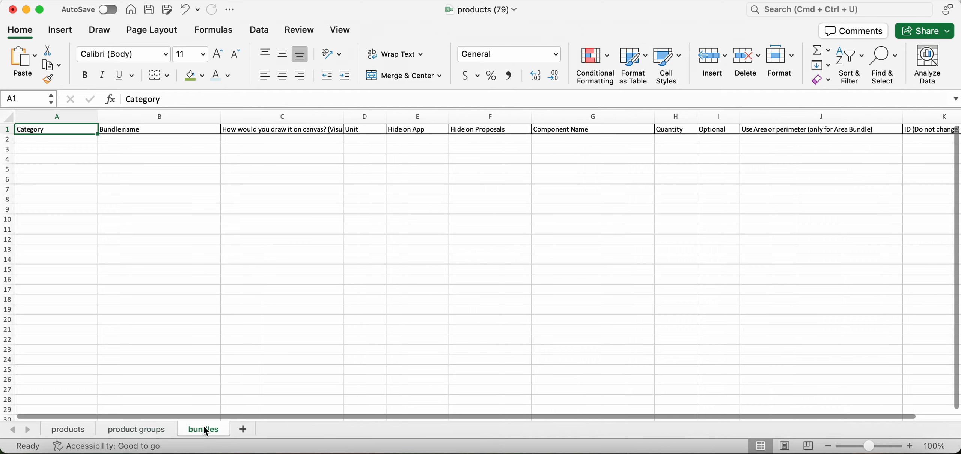
left_click(140, 435)
scroll(116, 379, "up", 1)
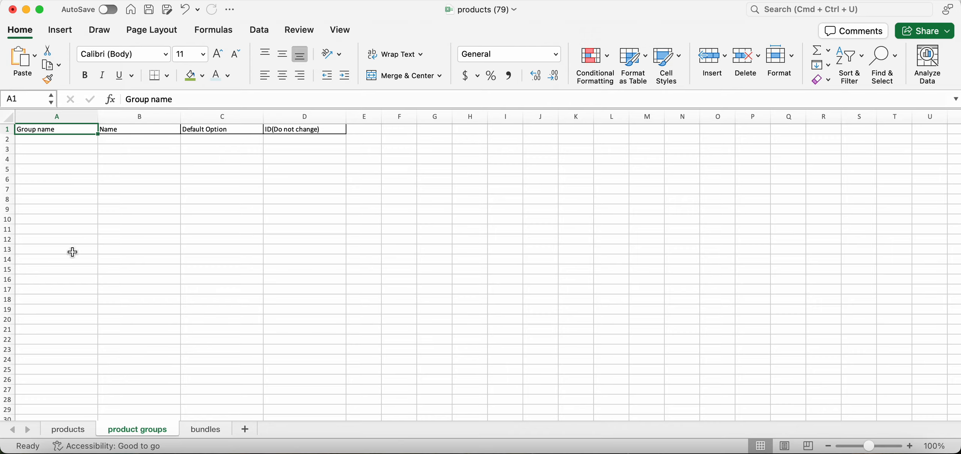
left_click(73, 429)
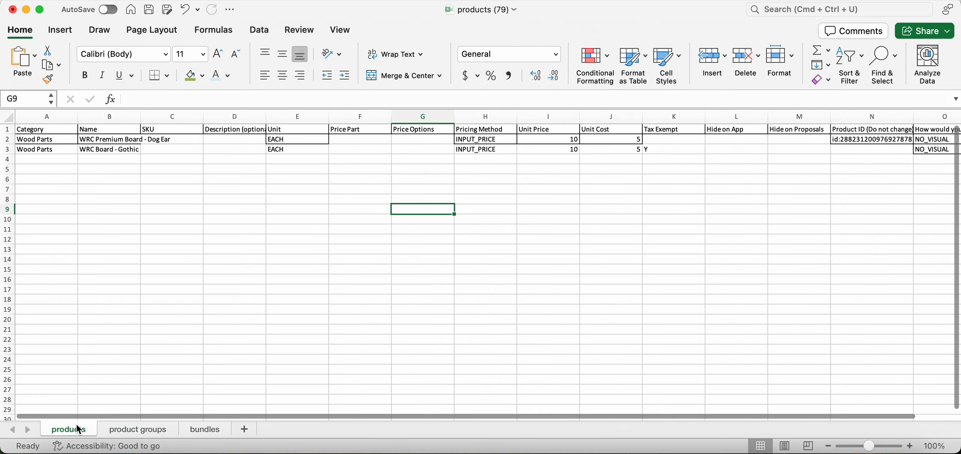
Enter Wood Board Options as a group name in cell A2 of the product groups sheet
left_click(121, 428)
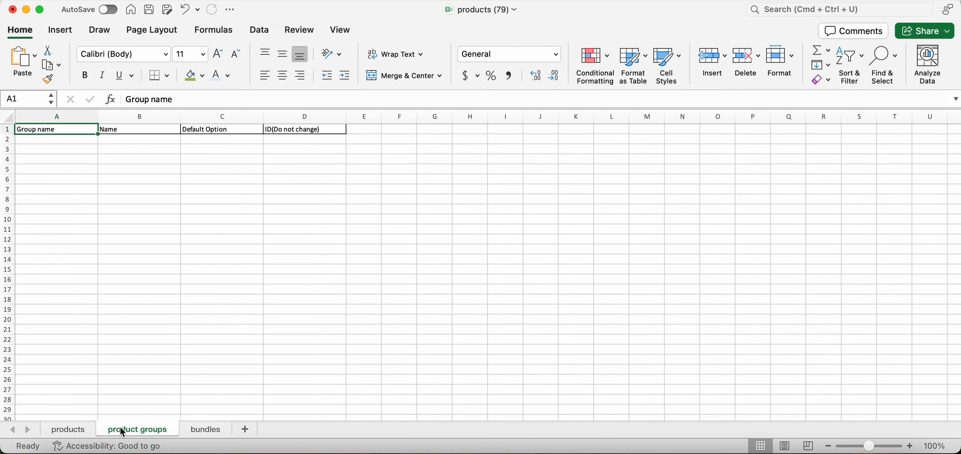
left_click(62, 147)
type("Wood B")
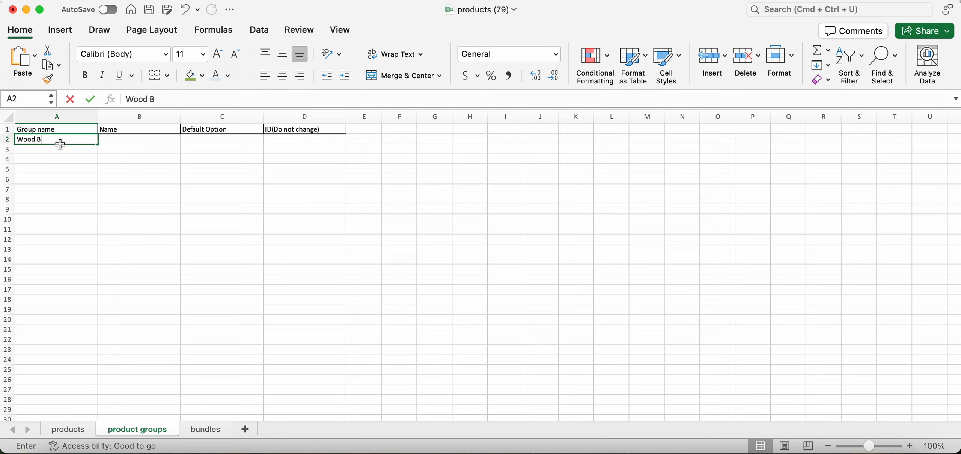
type("oard Options")
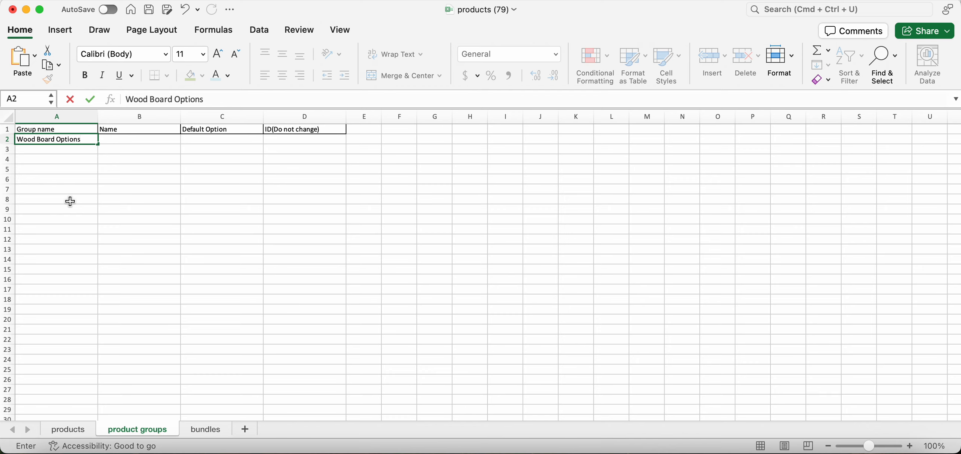
left_click(70, 202)
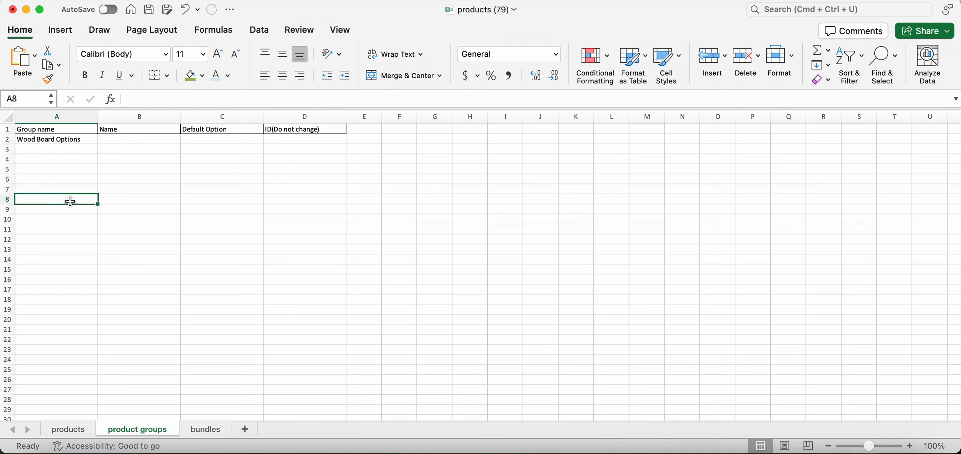
Copy the name WRC Board - Gothic from the products sheet into cell B3 of the product groups sheet
left_click(65, 432)
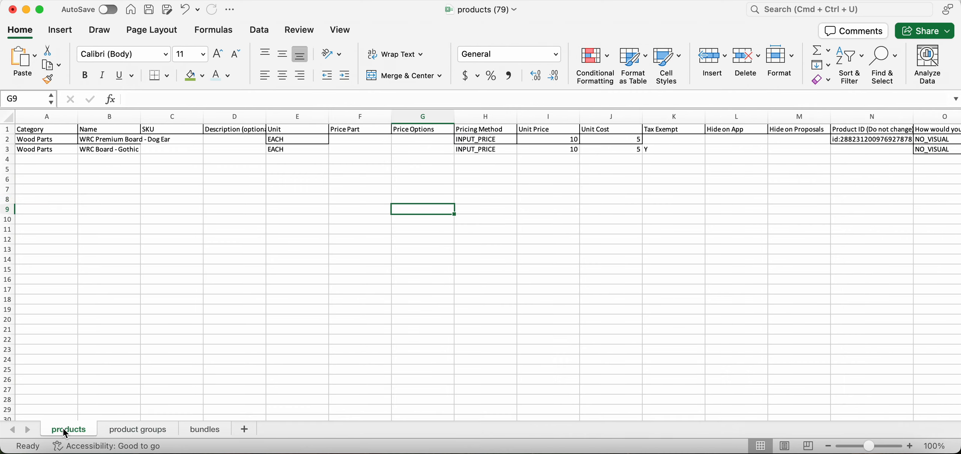
left_click(112, 428)
left_click(61, 150)
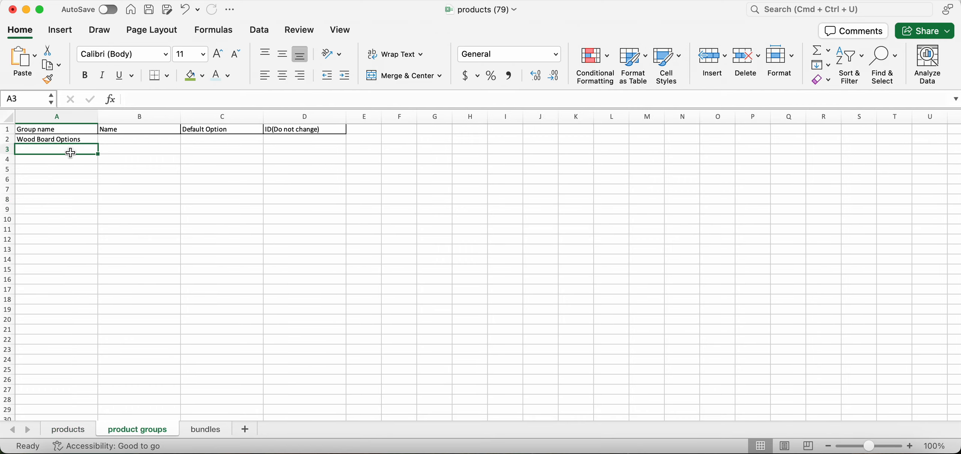
left_click(113, 139)
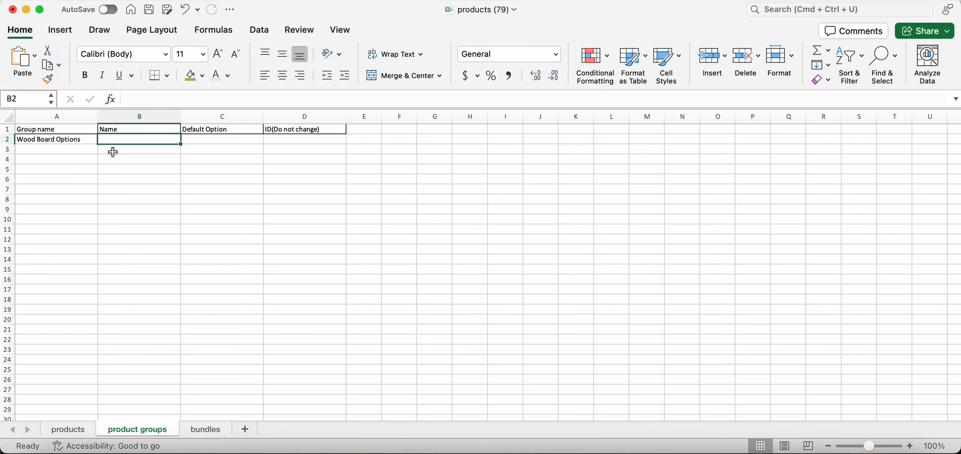
left_click(112, 150)
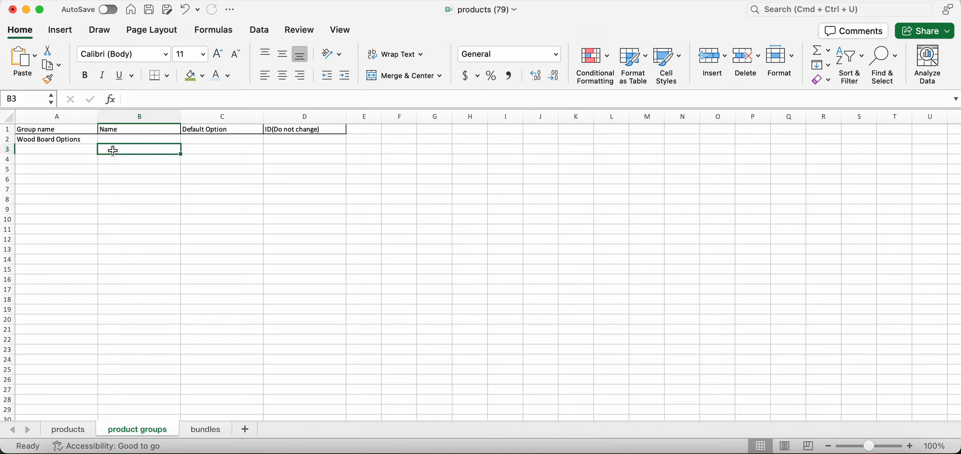
left_click(64, 429)
left_click(115, 151)
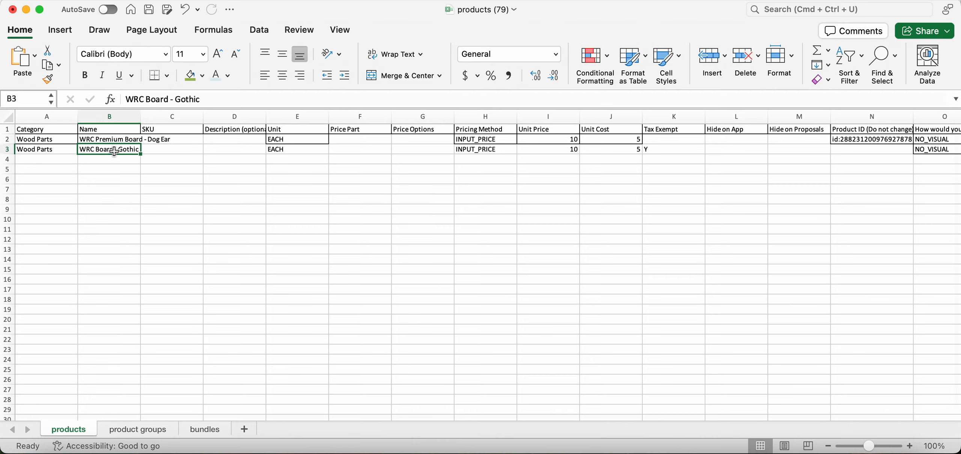
key("super+c")
left_click(136, 429)
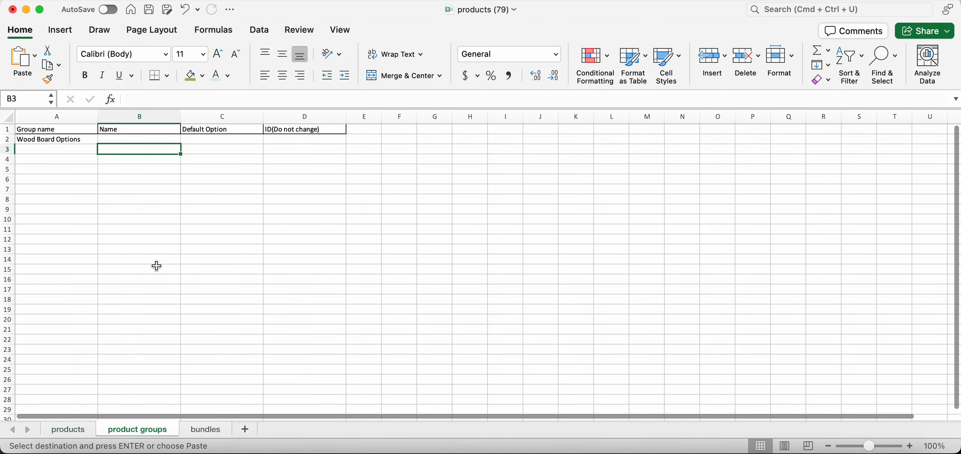
key("super+v")
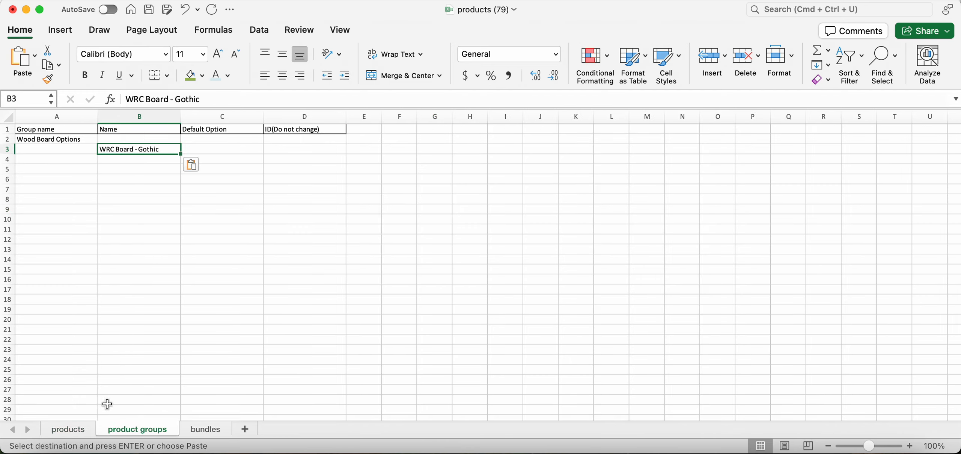
Copy the name WRC Premium Board - Dog Ear from the products sheet into cell B4 of the product groups sheet
left_click(80, 438)
left_click(120, 141)
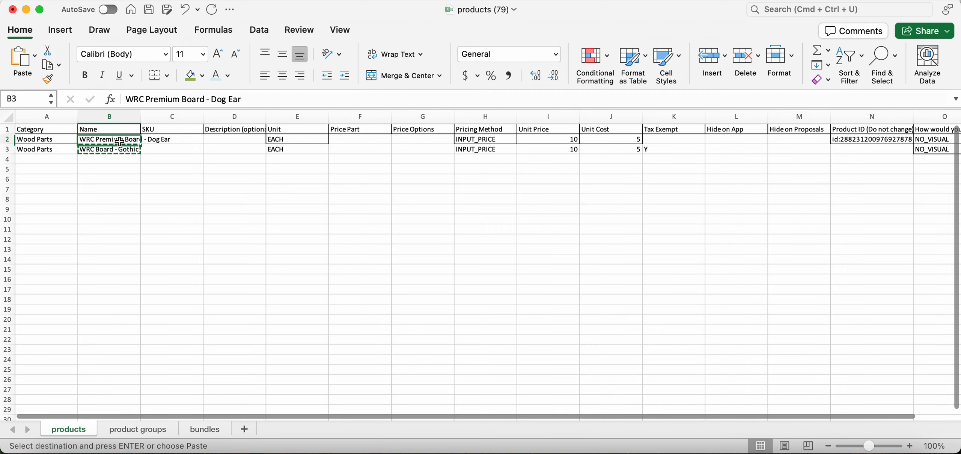
left_click(152, 429)
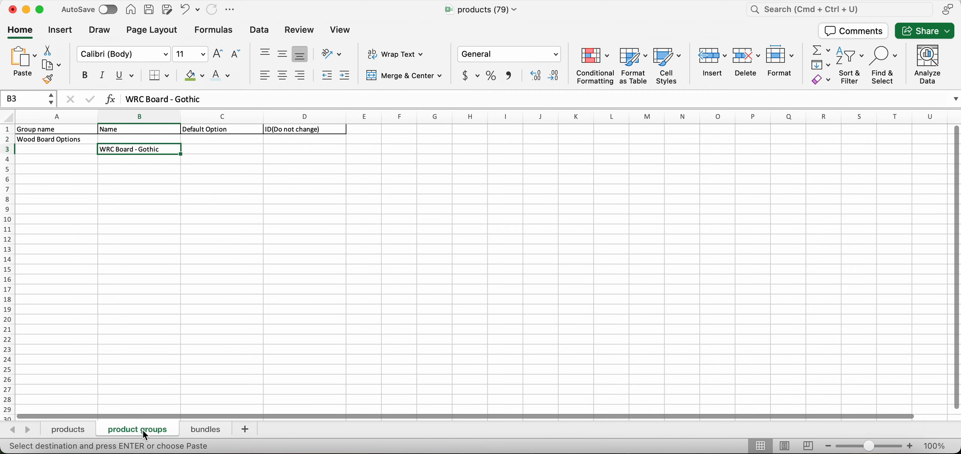
left_click(136, 160)
key("super+v")
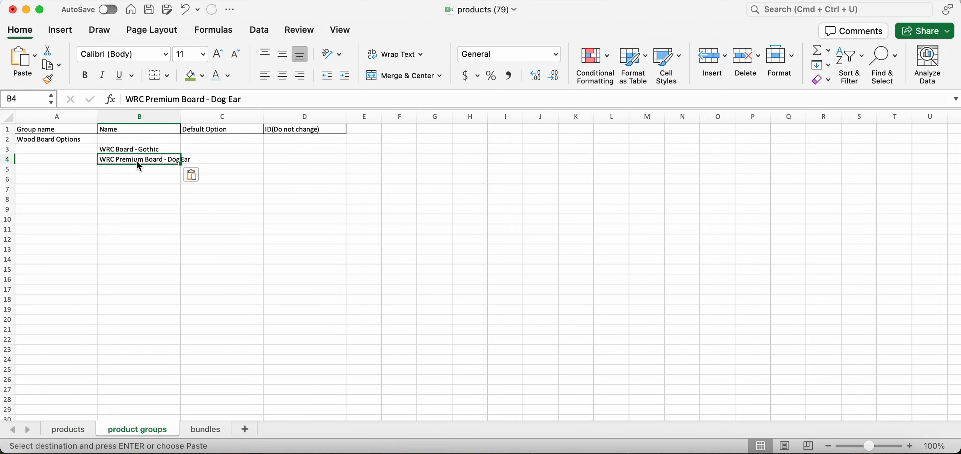
left_click(127, 179)
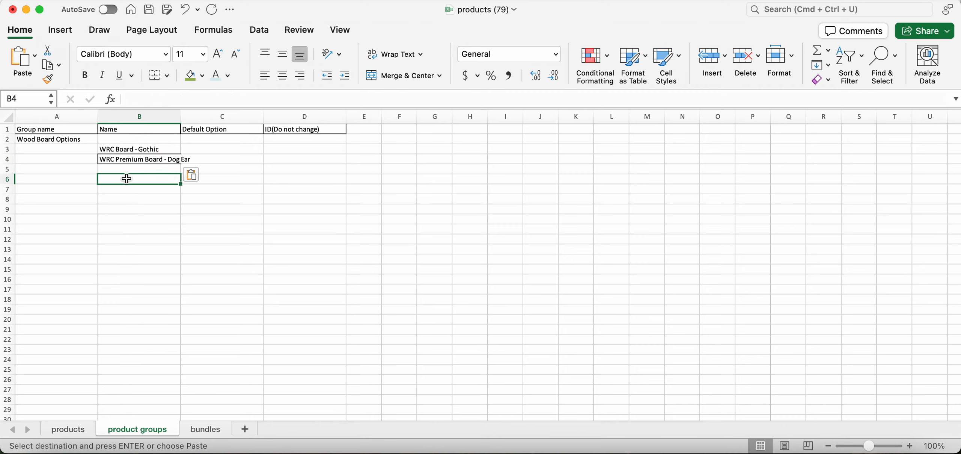
Compare the product names in the Name column of the products sheet with those listed under Wood Board Options in the product groups sheet
left_click(74, 435)
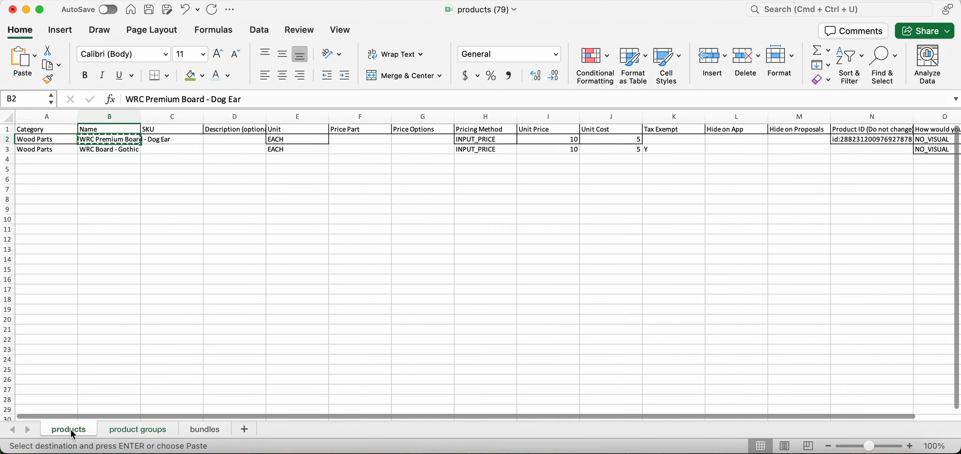
left_click(103, 151)
left_click(107, 116)
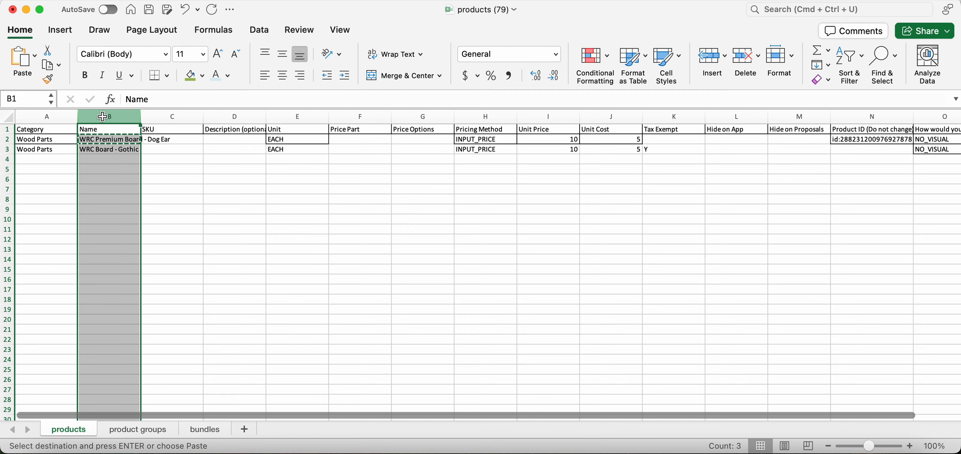
left_click(97, 170)
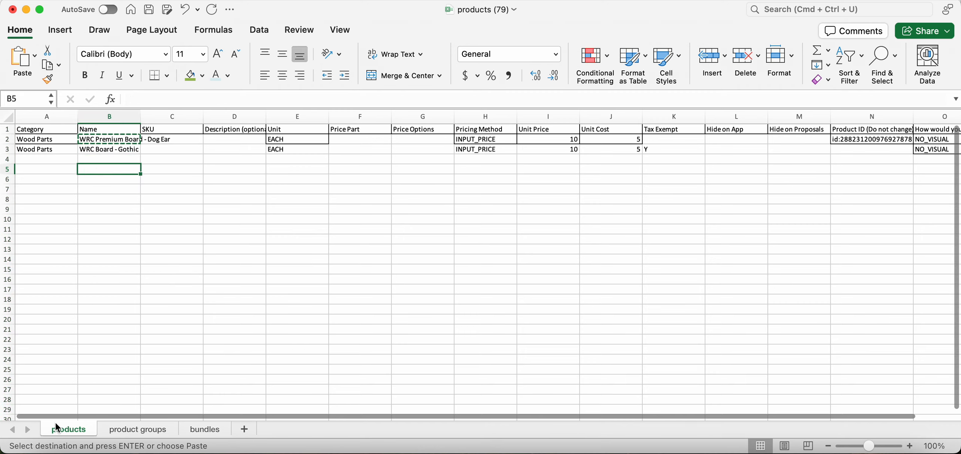
left_click(126, 434)
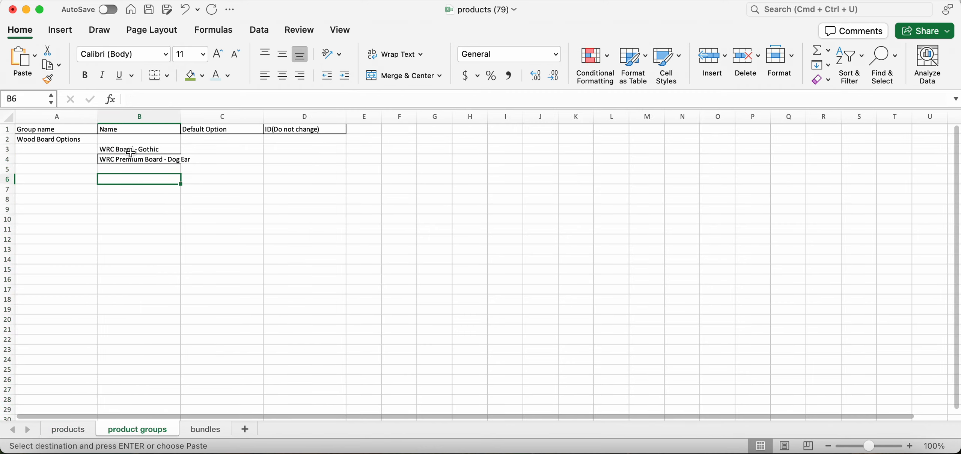
left_click(130, 140)
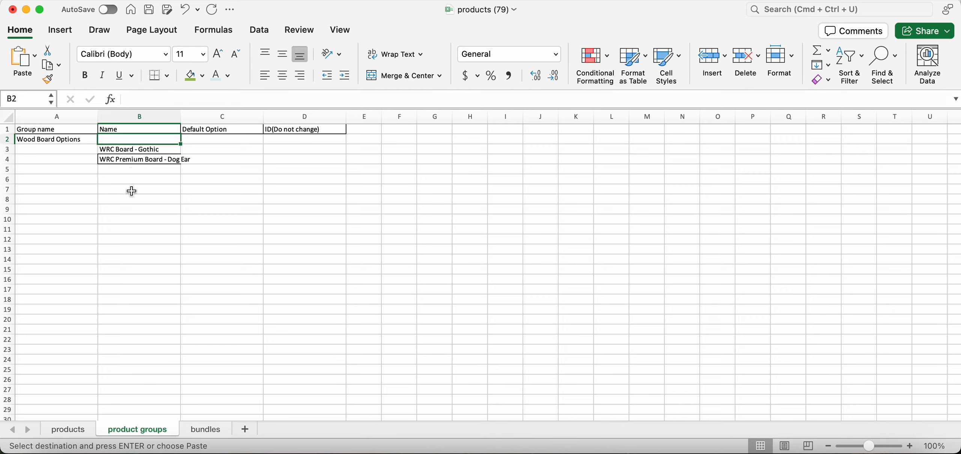
left_click(131, 177)
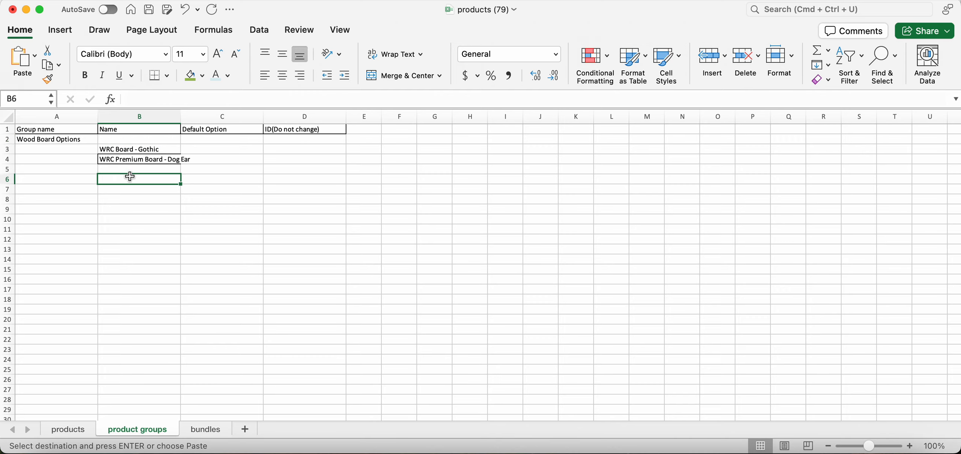
left_click(121, 150)
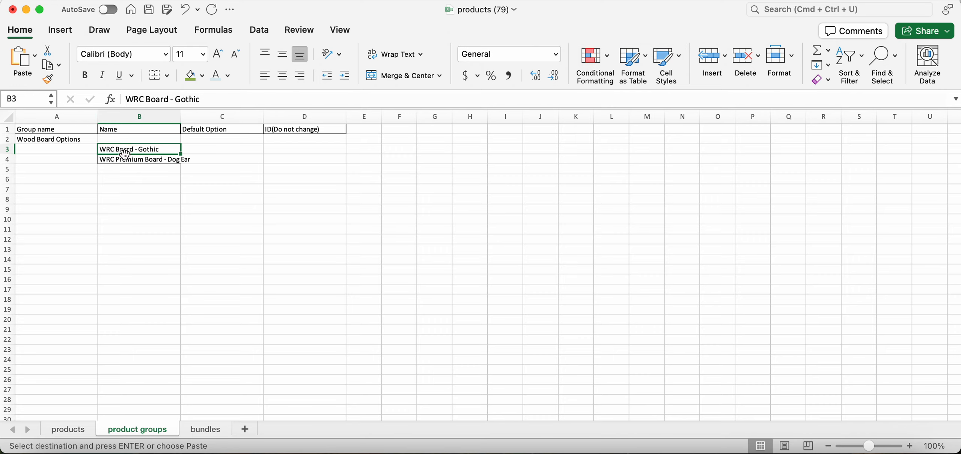
left_click(79, 431)
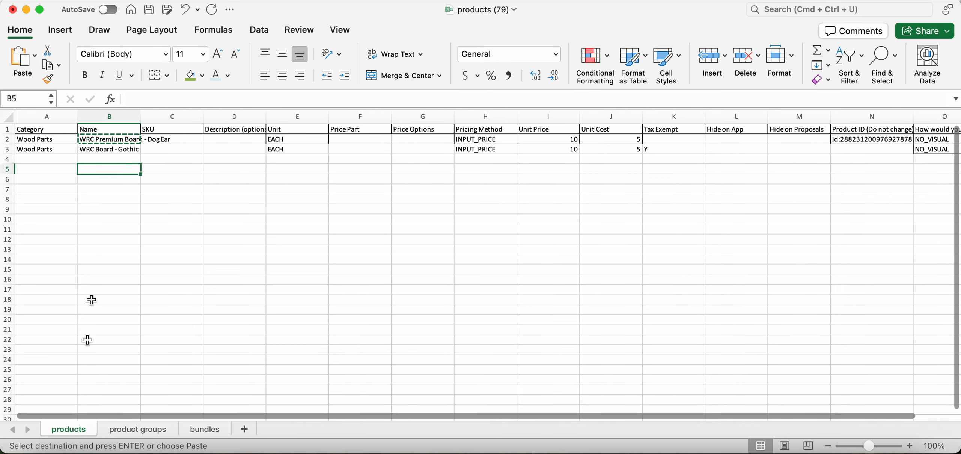
left_click(102, 149)
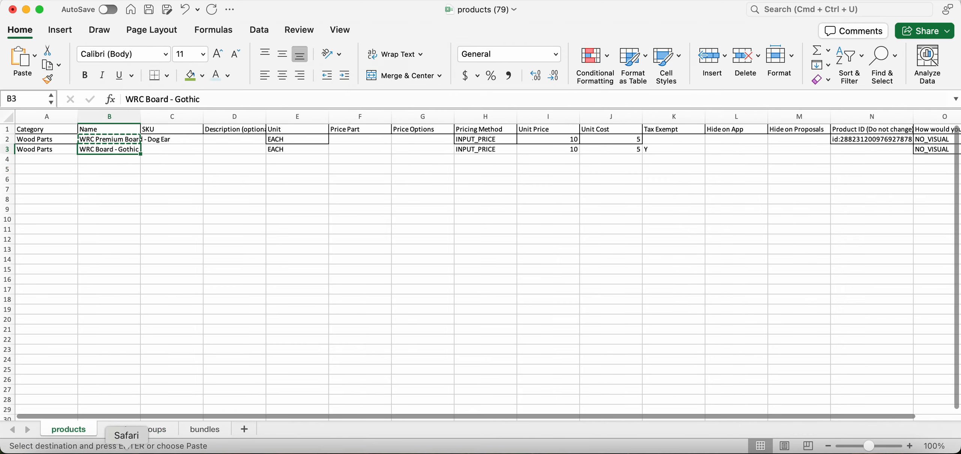
left_click(126, 429)
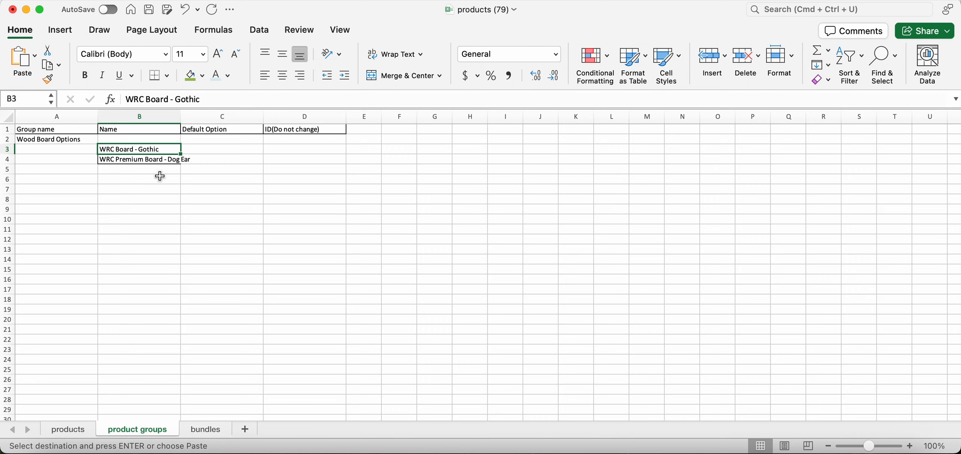
Mark WRC Board - Gothic as the group's default option by entering Y in cell C3
left_click(216, 153)
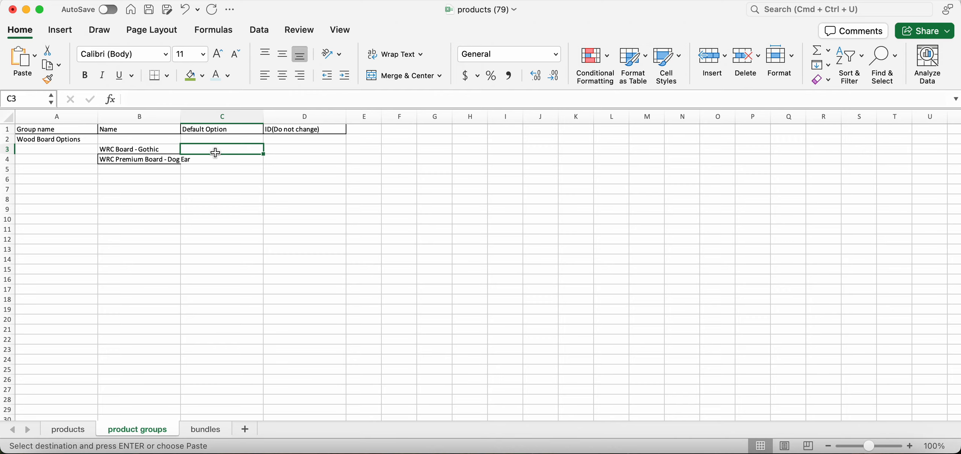
type("Y")
key("Return")
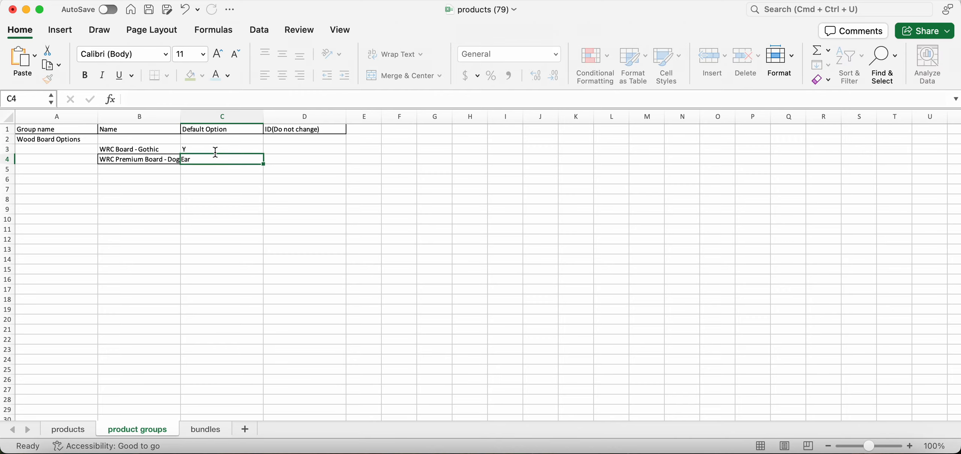
Examine the Default Option and ID columns of the product groups sheet and check the products sheet once more
left_click(205, 115)
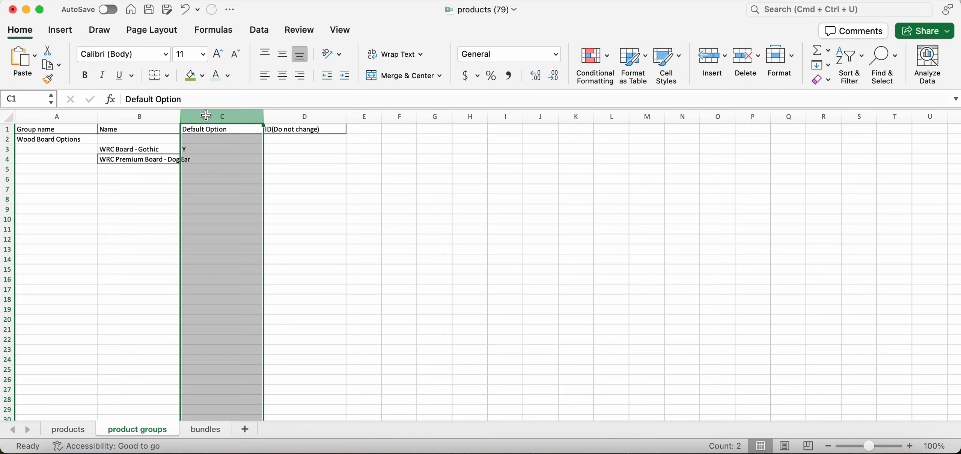
left_click(274, 116)
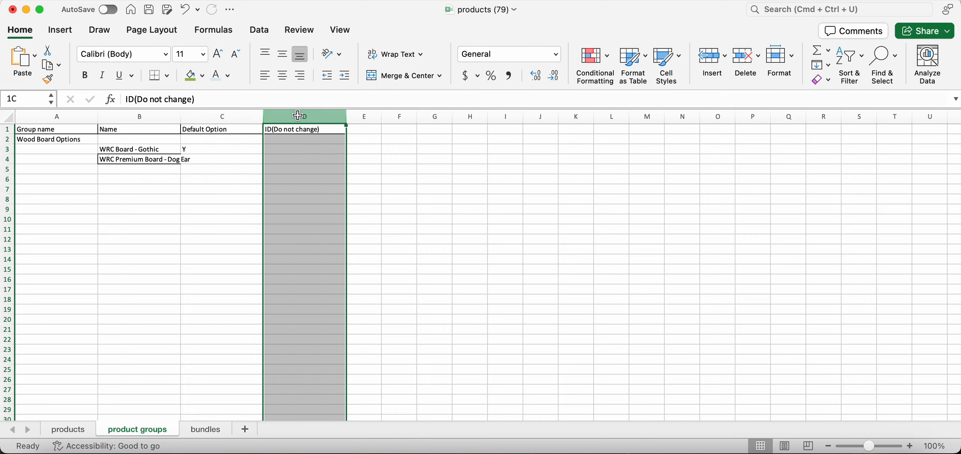
left_click(283, 148)
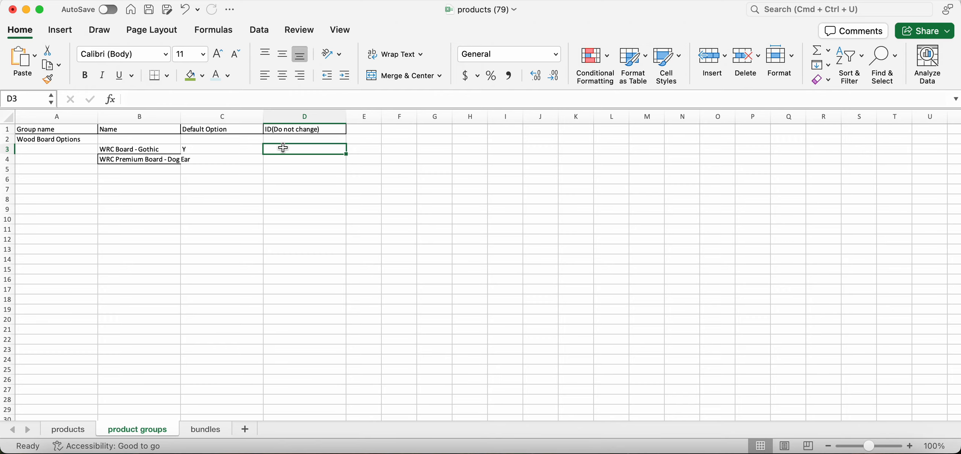
left_click(284, 140)
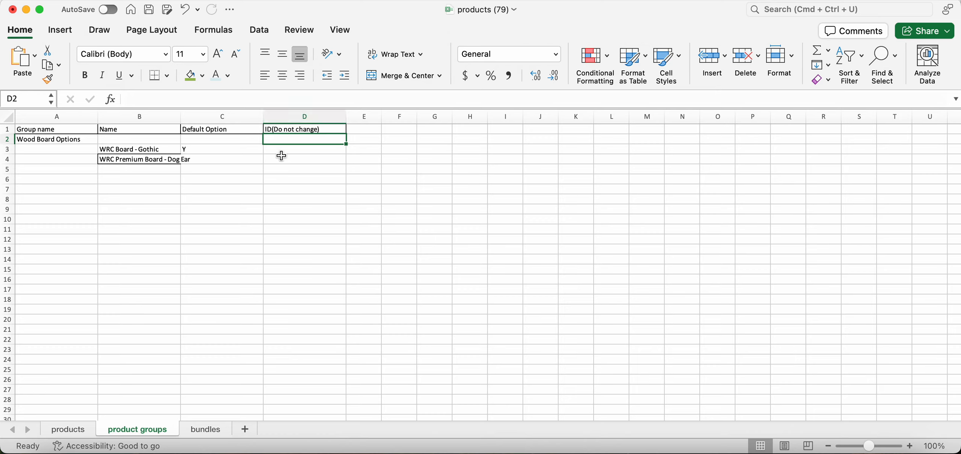
left_click(283, 155)
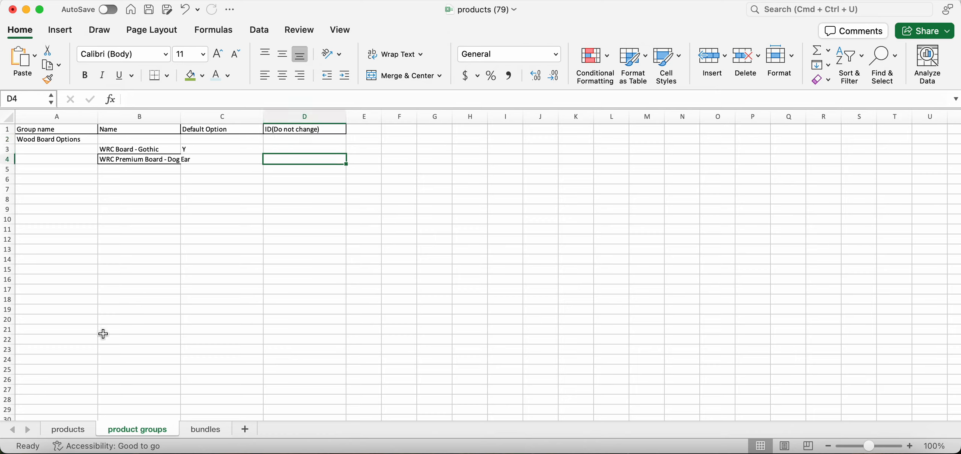
left_click(68, 427)
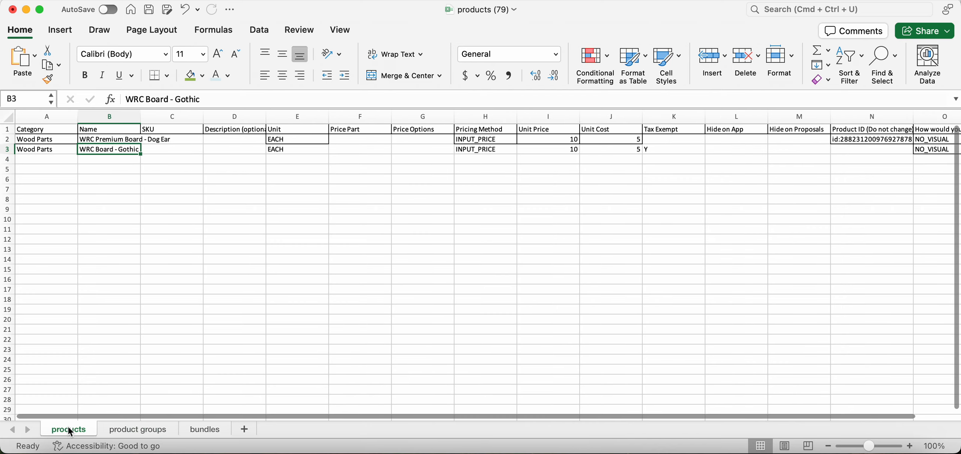
left_click(127, 430)
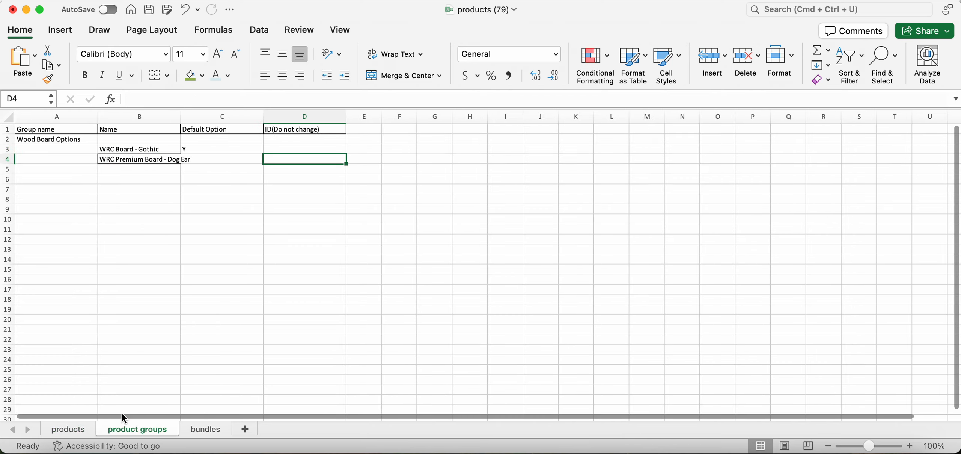
Save the products (79) workbook and minimize it to return to the ArcSite products page
left_click(148, 13)
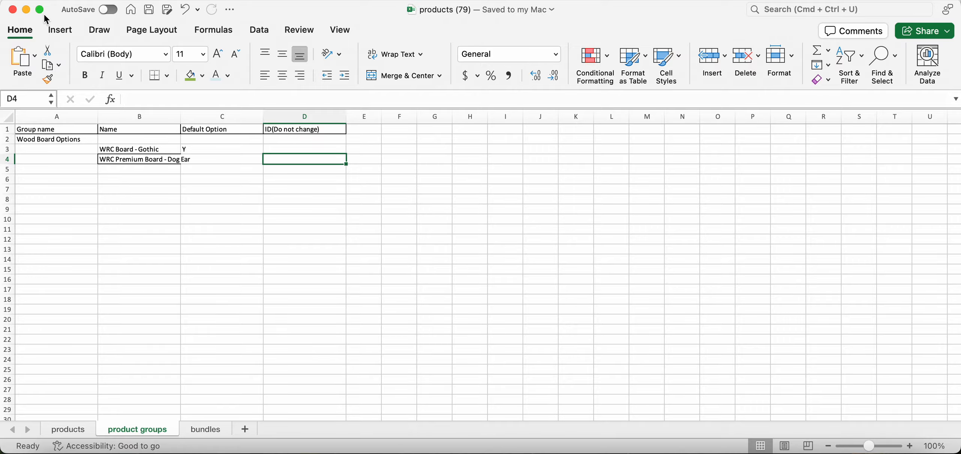
left_click(26, 12)
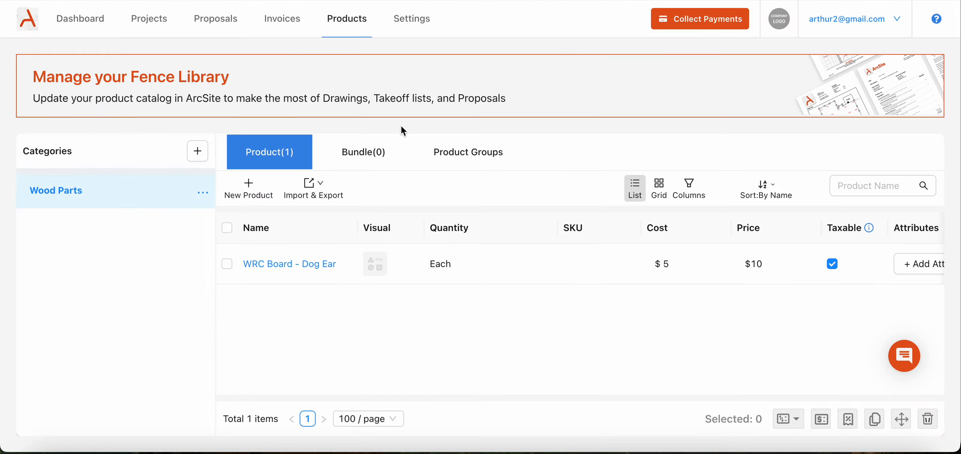
Import the file products (79).xlsx through Bulk Import/Edit with Excel, using the option to bulk edit the whole library
left_click(318, 193)
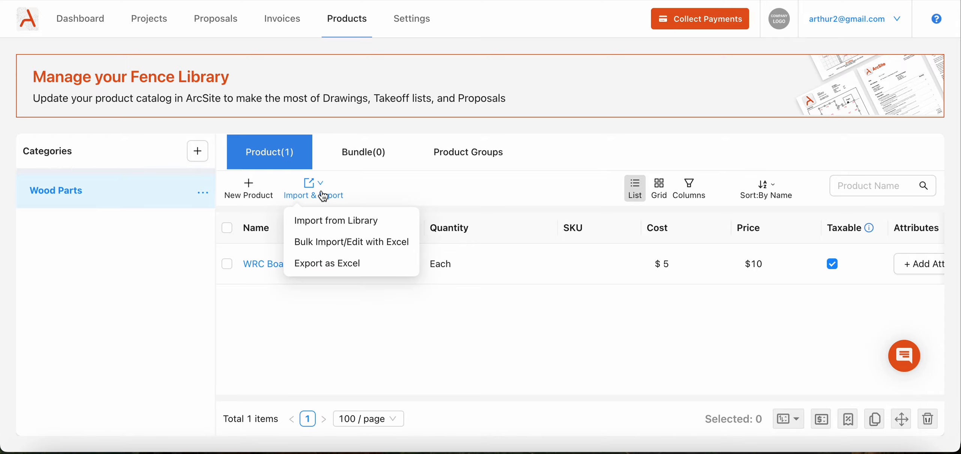
left_click(344, 241)
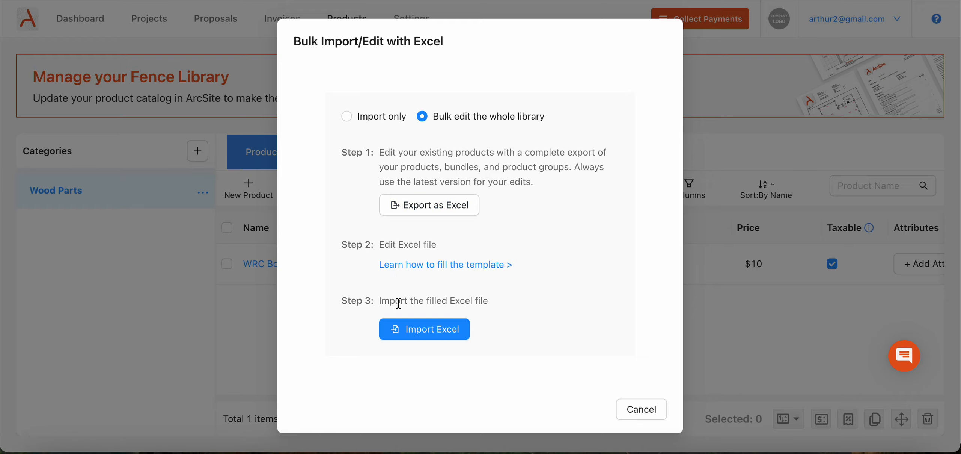
left_click(421, 337)
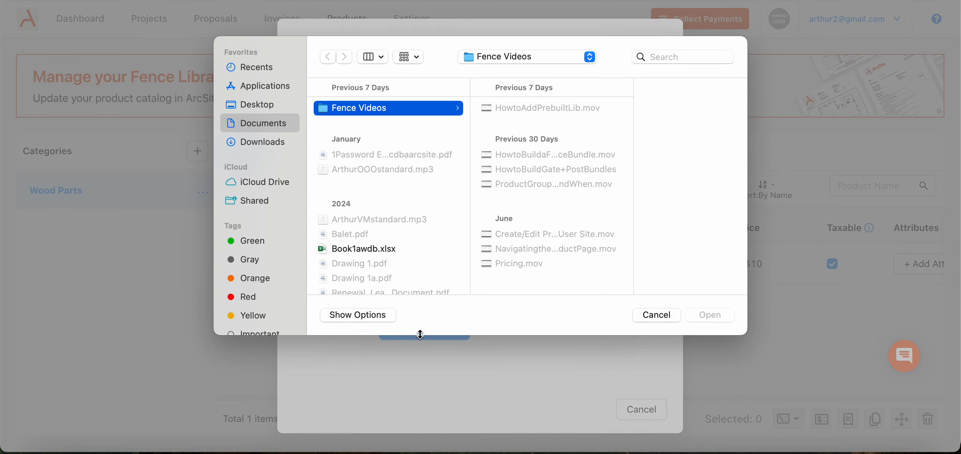
left_click(275, 144)
left_click(268, 67)
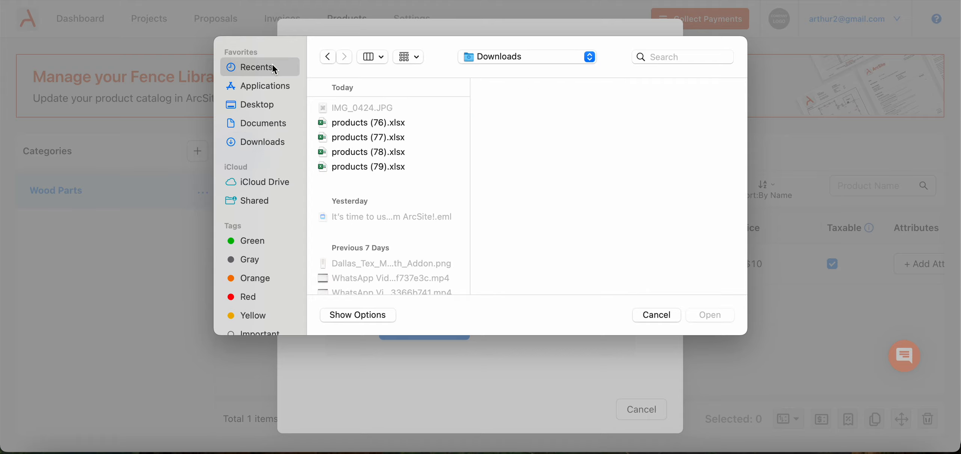
left_click(357, 109)
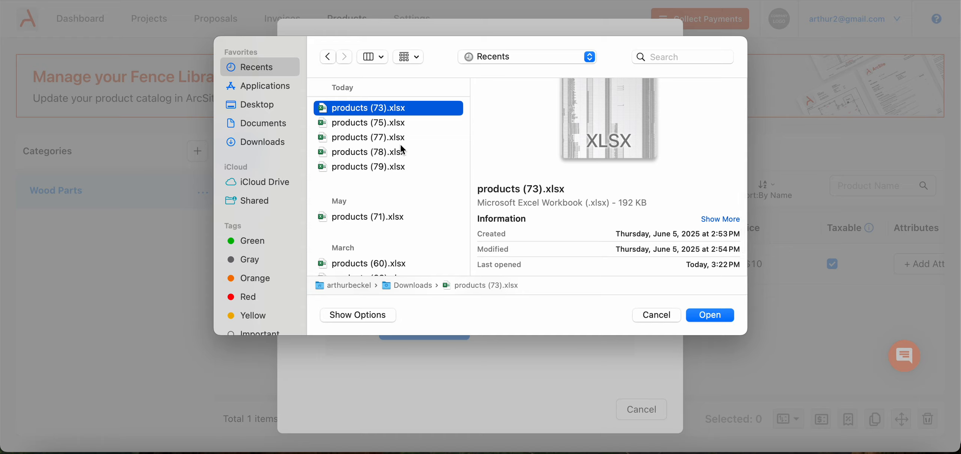
left_click(403, 166)
scroll(531, 167, "down", 3)
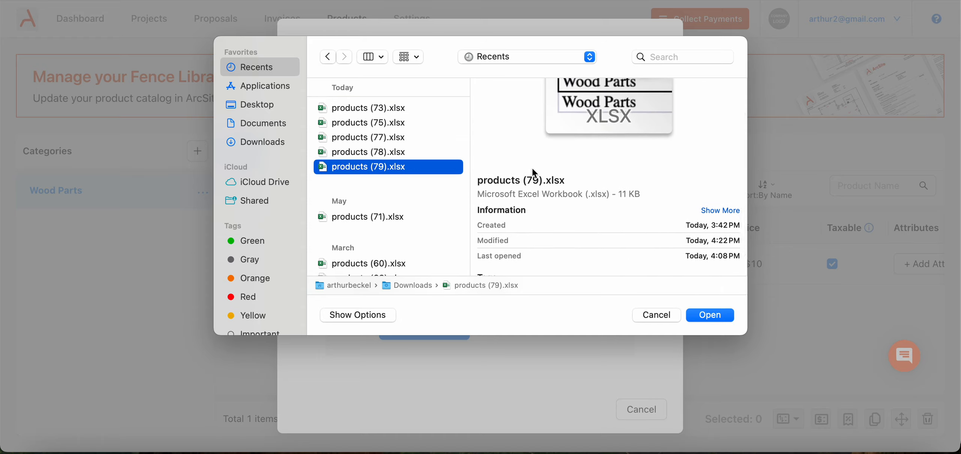
scroll(665, 240, "up", 3)
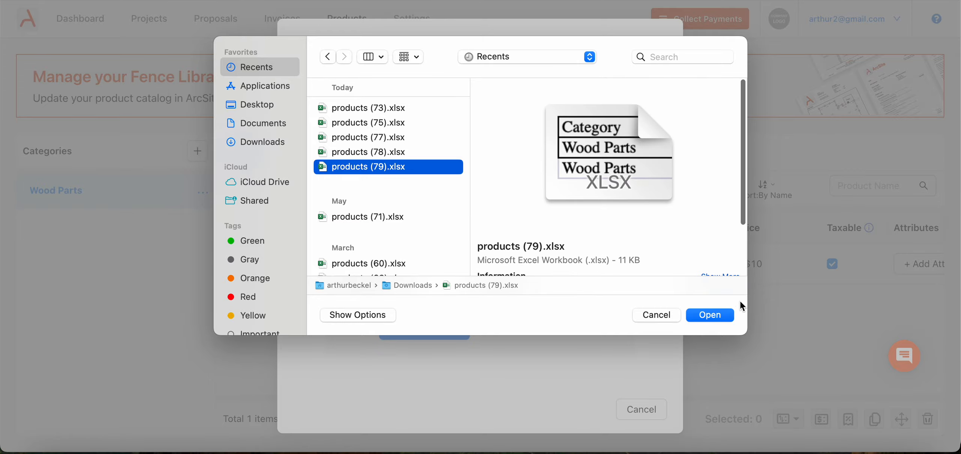
left_click(723, 316)
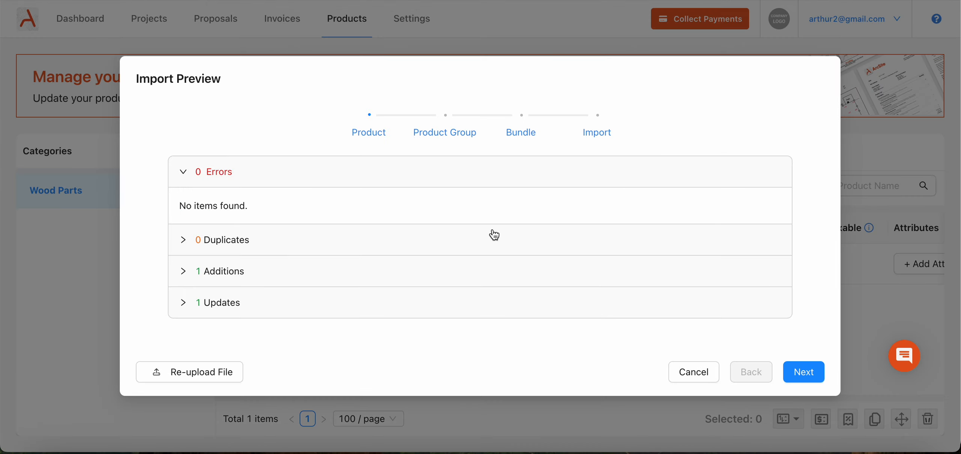
Review the product additions and updates in the import preview and continue to the product group stage
left_click(278, 272)
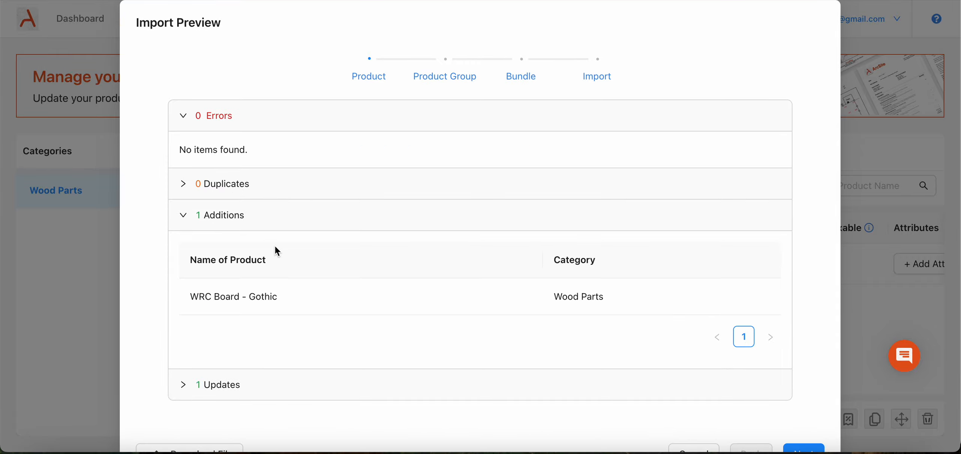
left_click(269, 381)
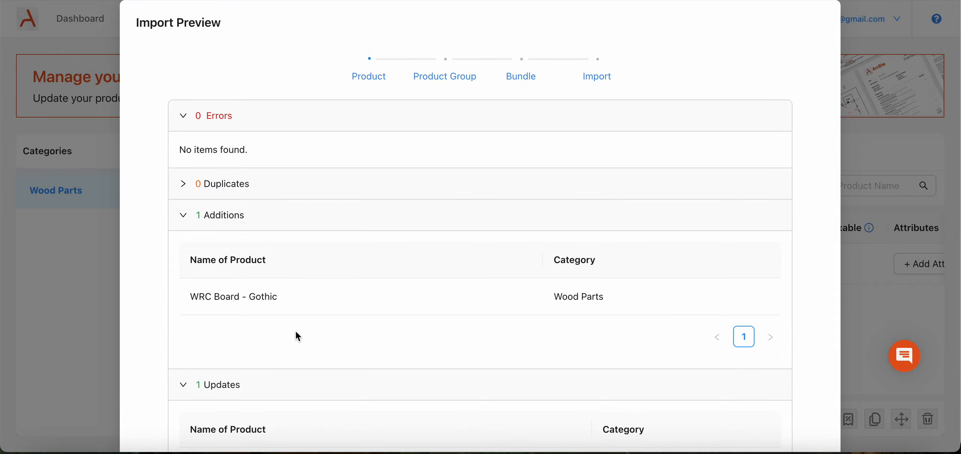
scroll(298, 331, "down", 3)
scroll(305, 382, "up", 3)
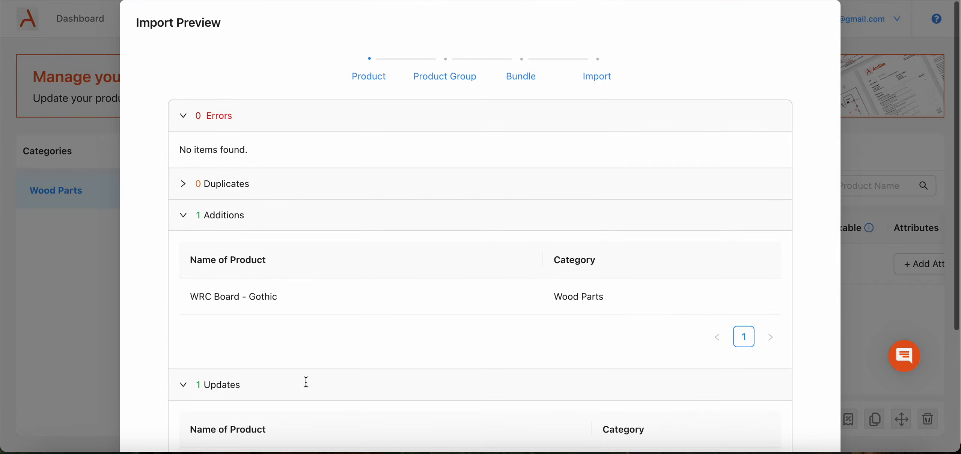
scroll(338, 175, "down", 3)
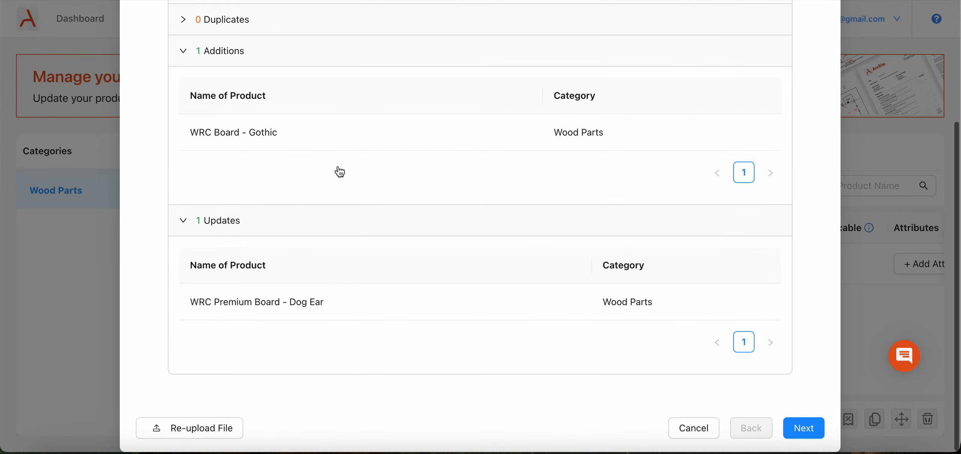
left_click(802, 428)
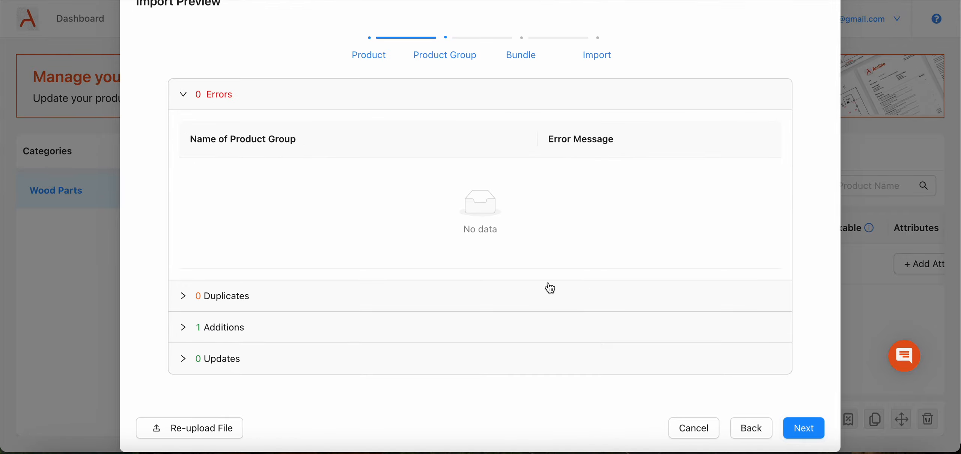
Examine the product group additions in the import preview
left_click(260, 326)
scroll(405, 229, "down", 1)
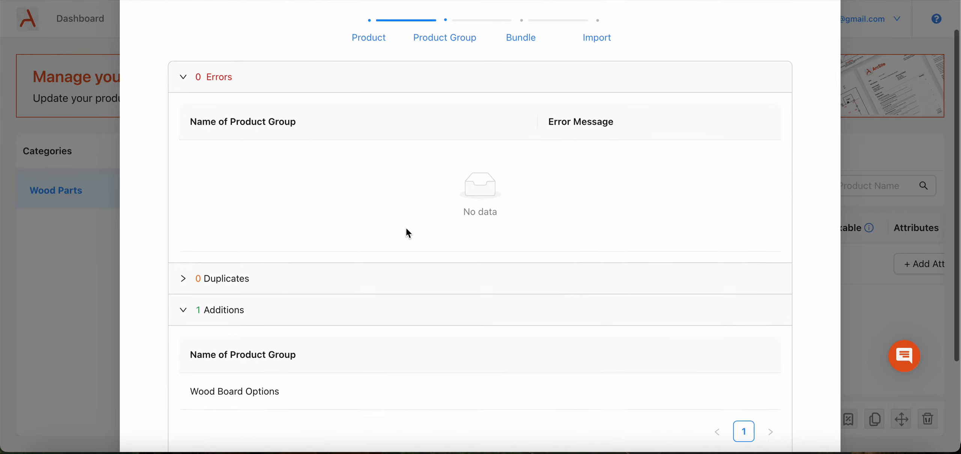
scroll(406, 229, "down", 3)
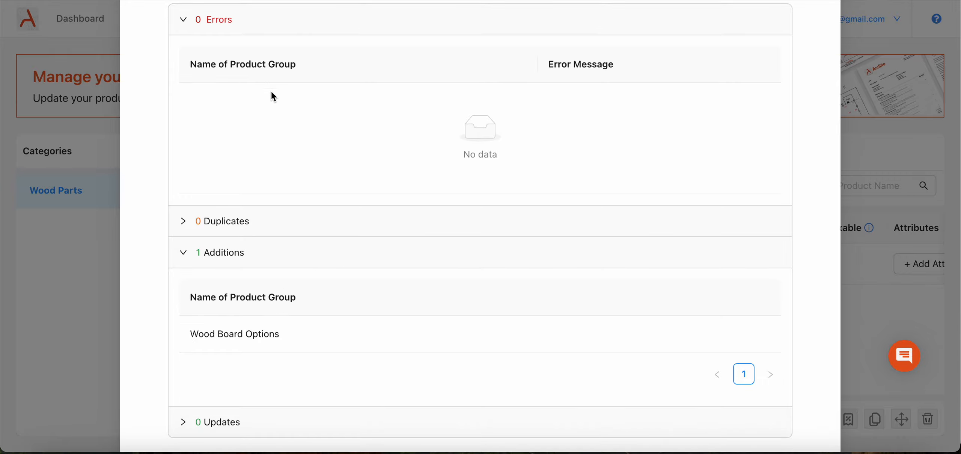
scroll(286, 113, "down", 3)
Continue to the bundle stage, run the import and dismiss the completion dialog
left_click(800, 427)
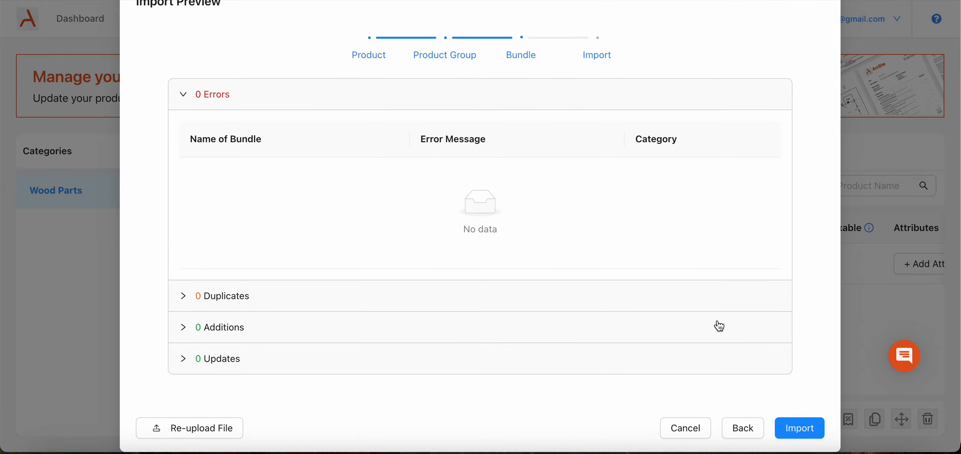
left_click(800, 429)
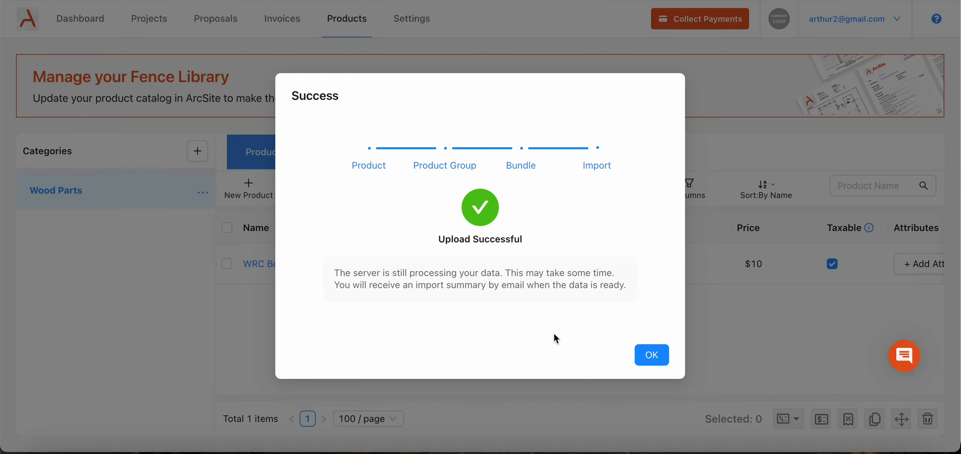
left_click(642, 356)
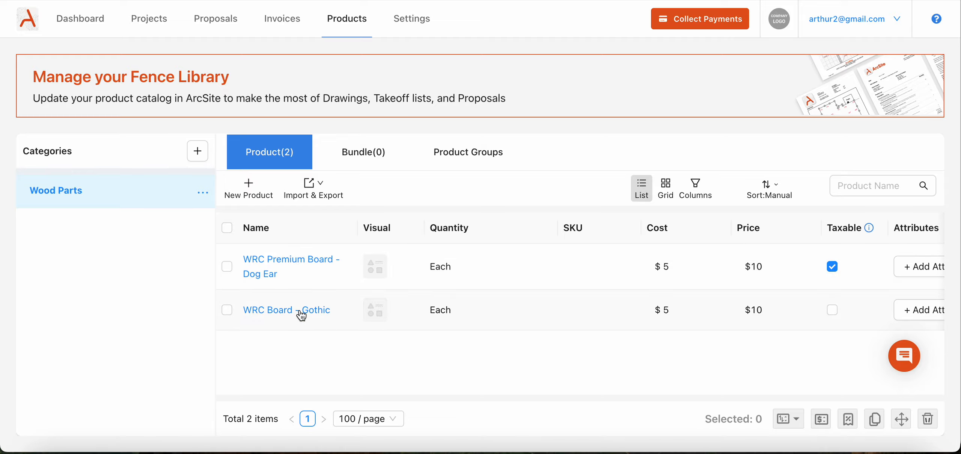
Open the Wood Board Options product group to check its options and default
left_click(476, 149)
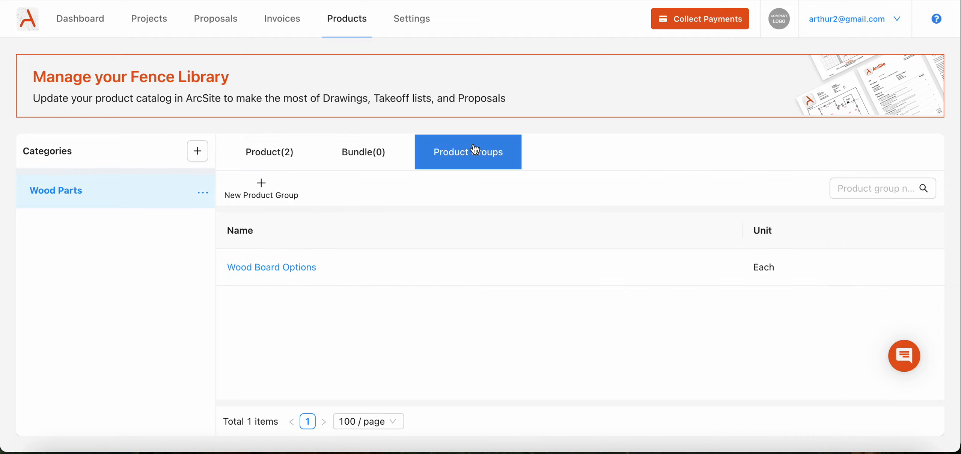
left_click(278, 269)
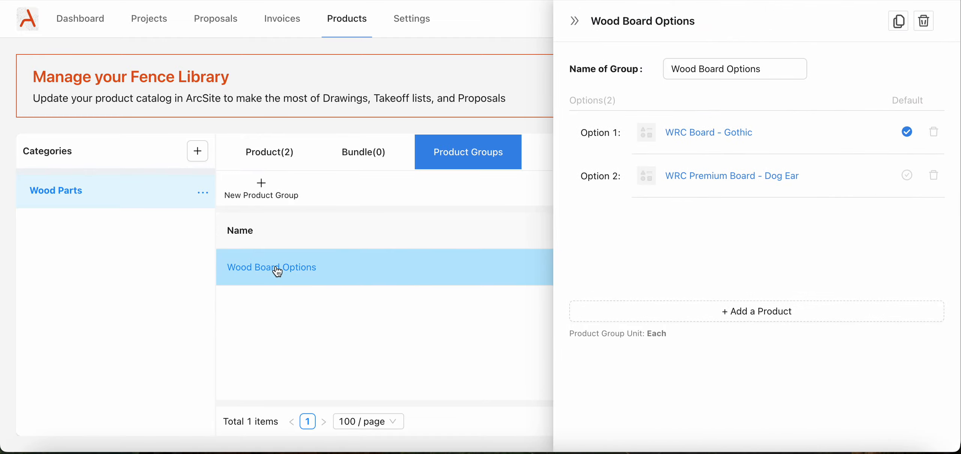